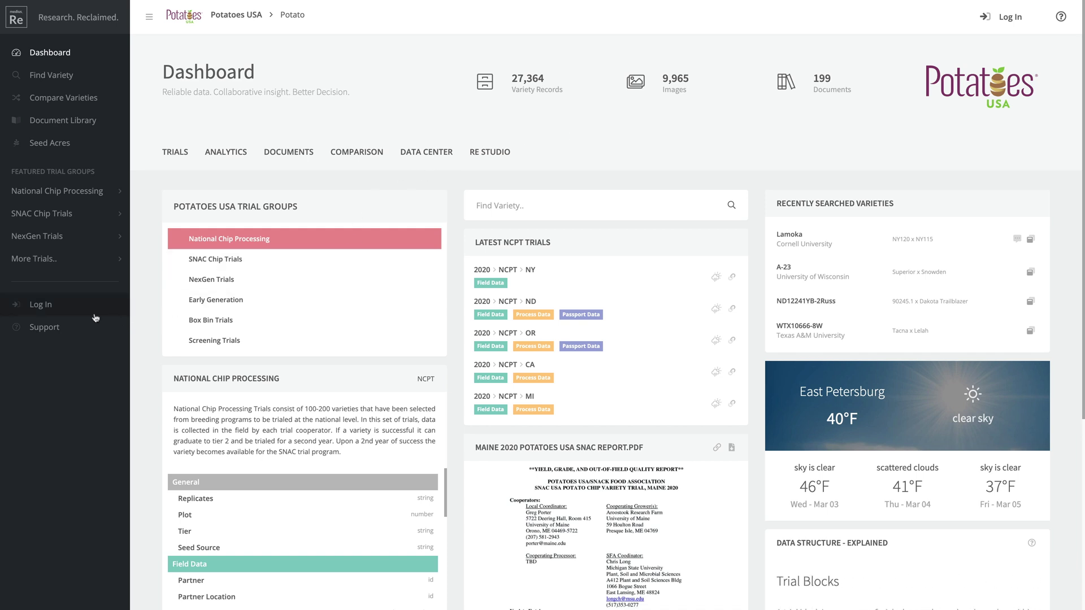
Log in with the account e-mail and password, and acknowledge the NFPT terms of use
{"action": "left_click", "coordinate": [51, 307]}
{"action": "left_click", "coordinate": [509, 171]}
{"action": "left_click", "coordinate": [506, 203]}
{"action": "left_click", "coordinate": [506, 203]}
{"action": "left_click", "coordinate": [505, 235]}
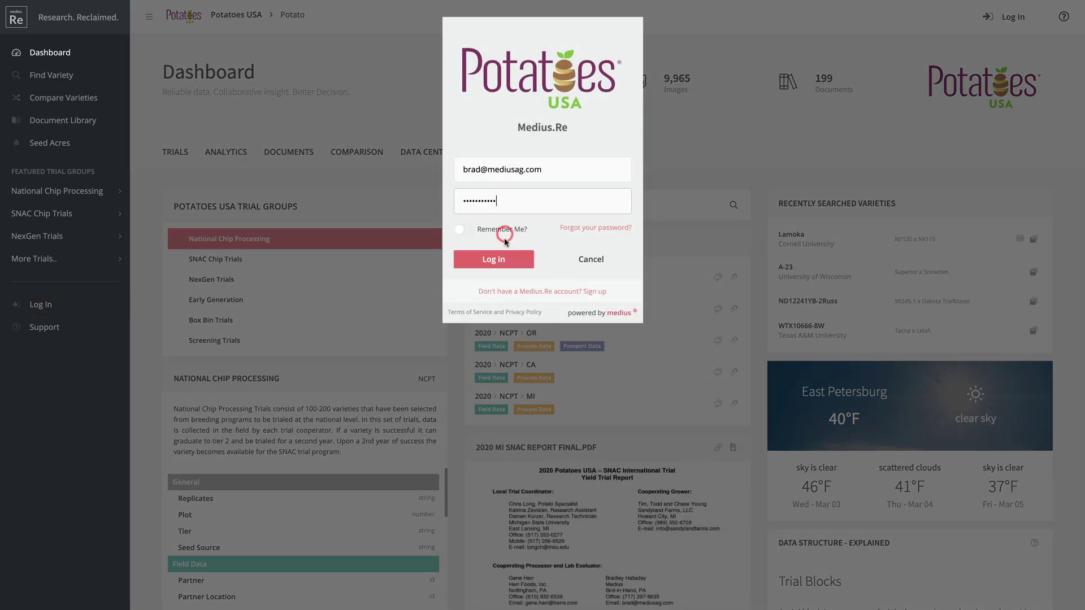
{"action": "left_click", "coordinate": [498, 261]}
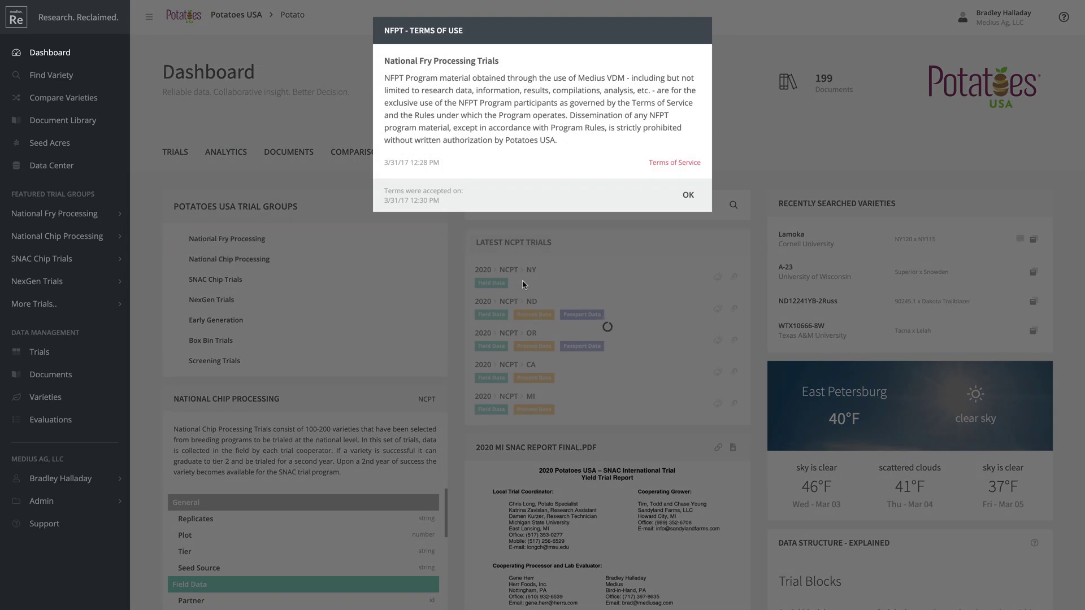
{"action": "left_click", "coordinate": [688, 194]}
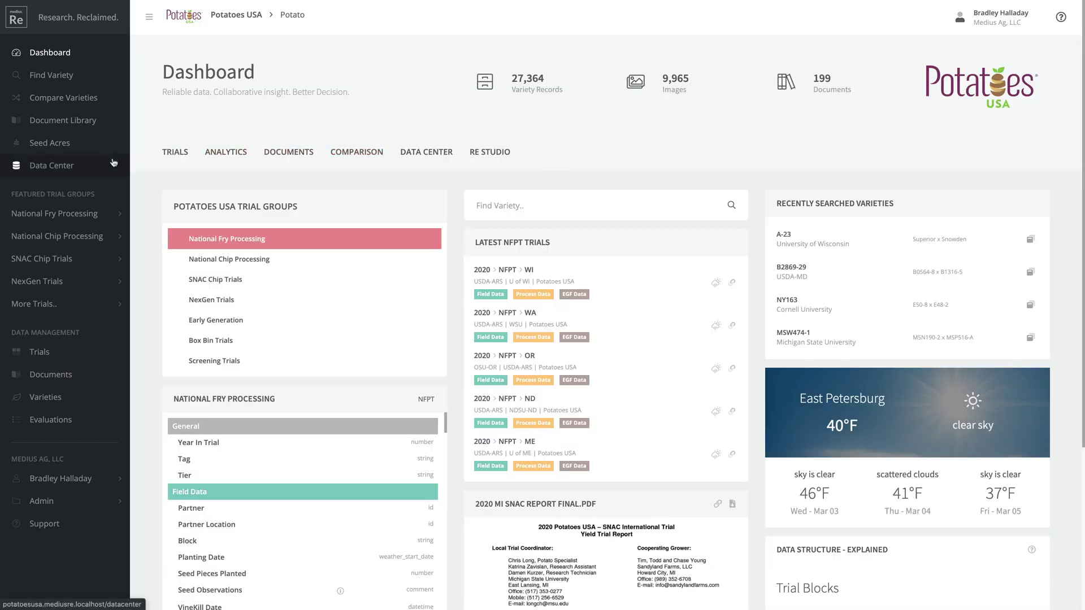
Open the Data Center and set the trial year range to 2020 - 2020
{"action": "left_click", "coordinate": [74, 169]}
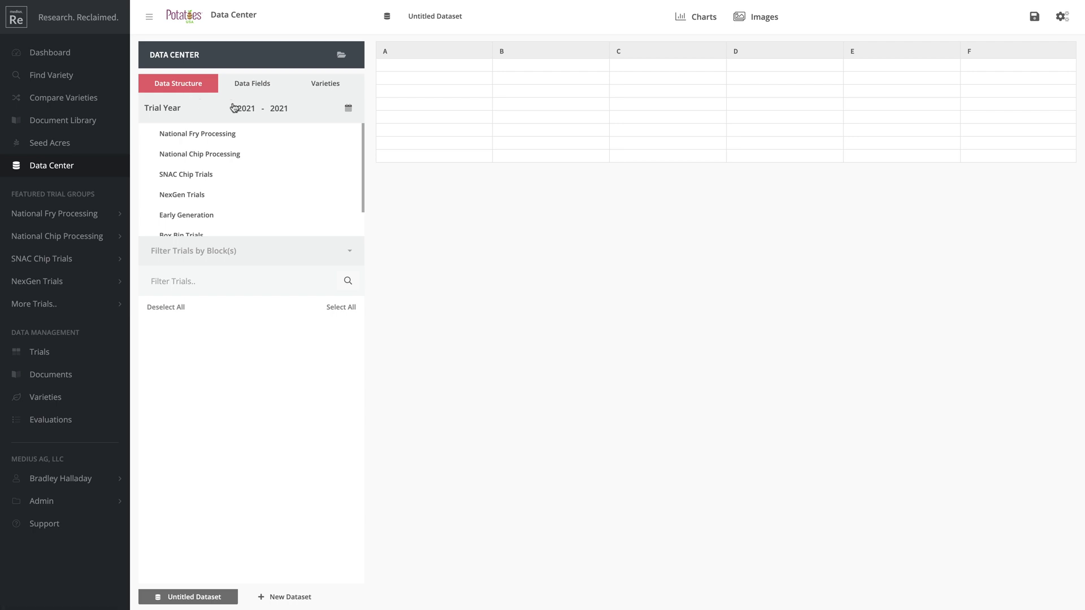
{"action": "left_click", "coordinate": [277, 108]}
{"action": "left_click", "coordinate": [236, 154]}
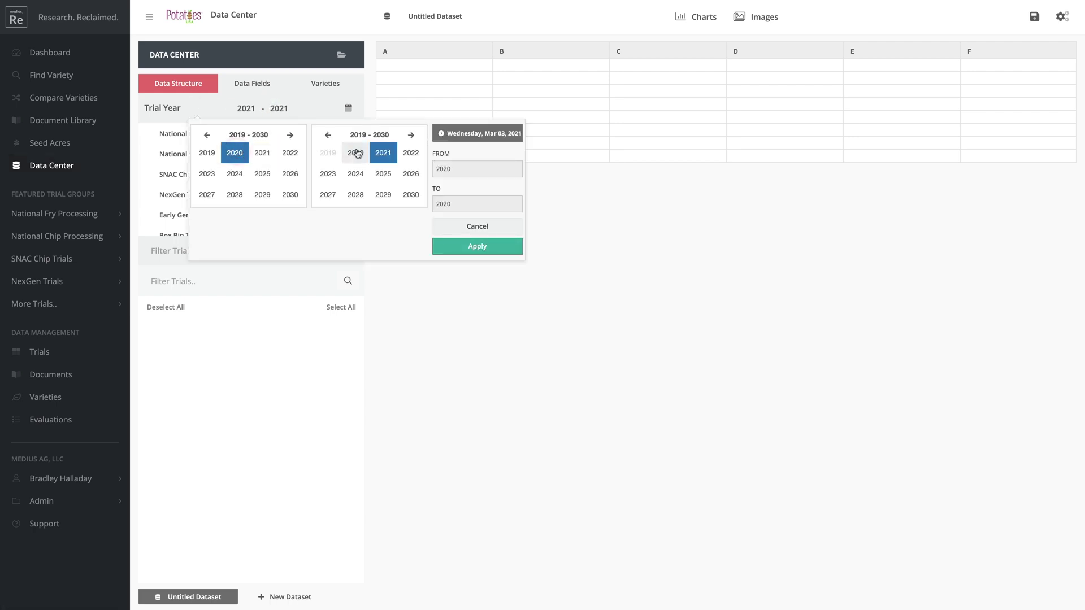
{"action": "left_click", "coordinate": [356, 152]}
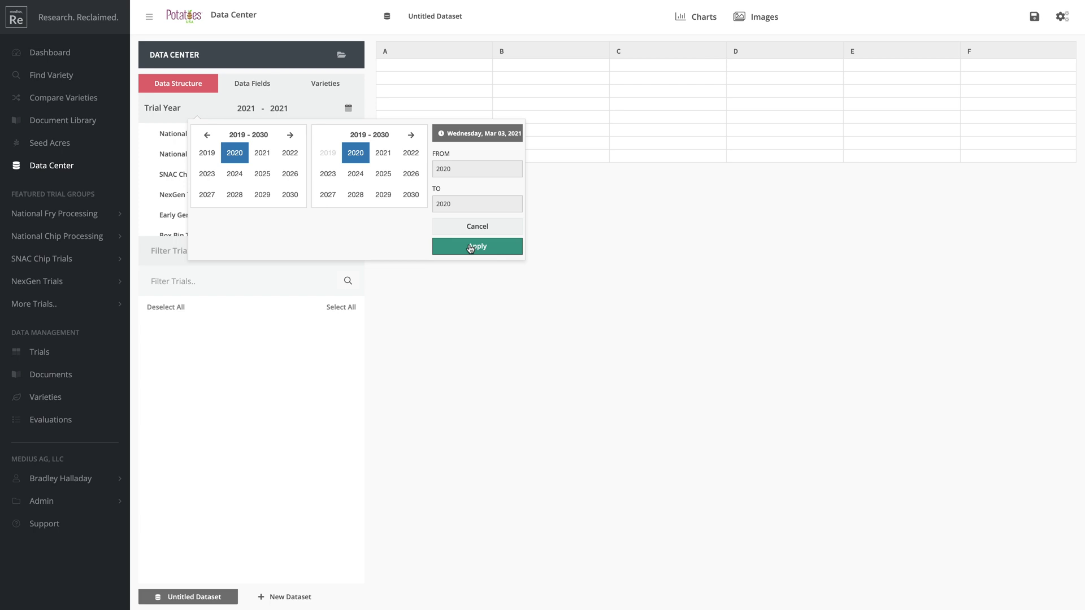
{"action": "left_click", "coordinate": [471, 247]}
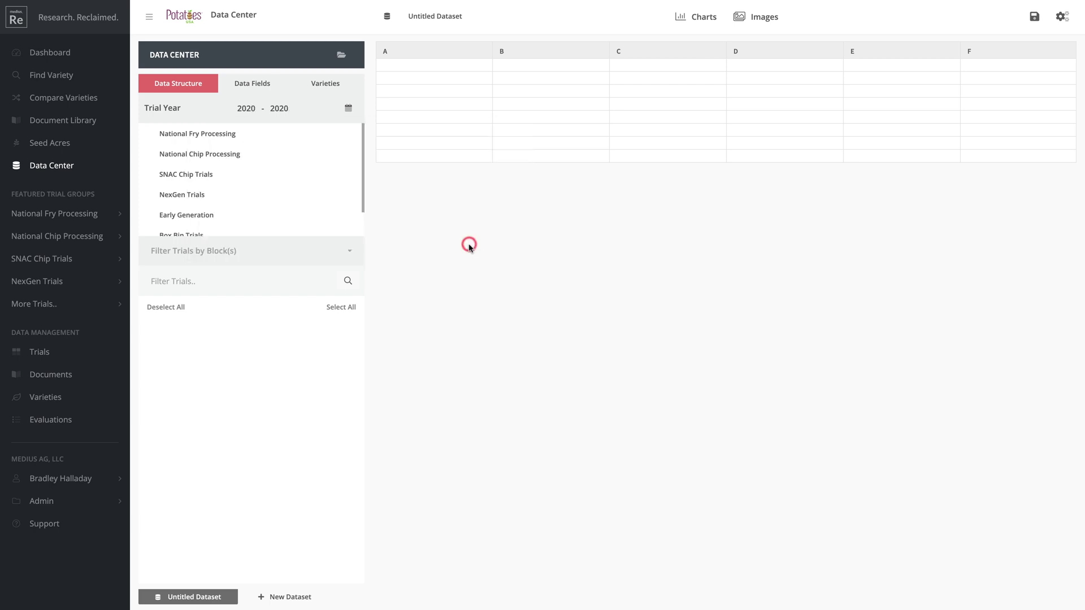
Choose SNAC Chip Trials, filter the trials by the Michigan block, and select the 2020 MI trial
{"action": "left_click", "coordinate": [231, 178]}
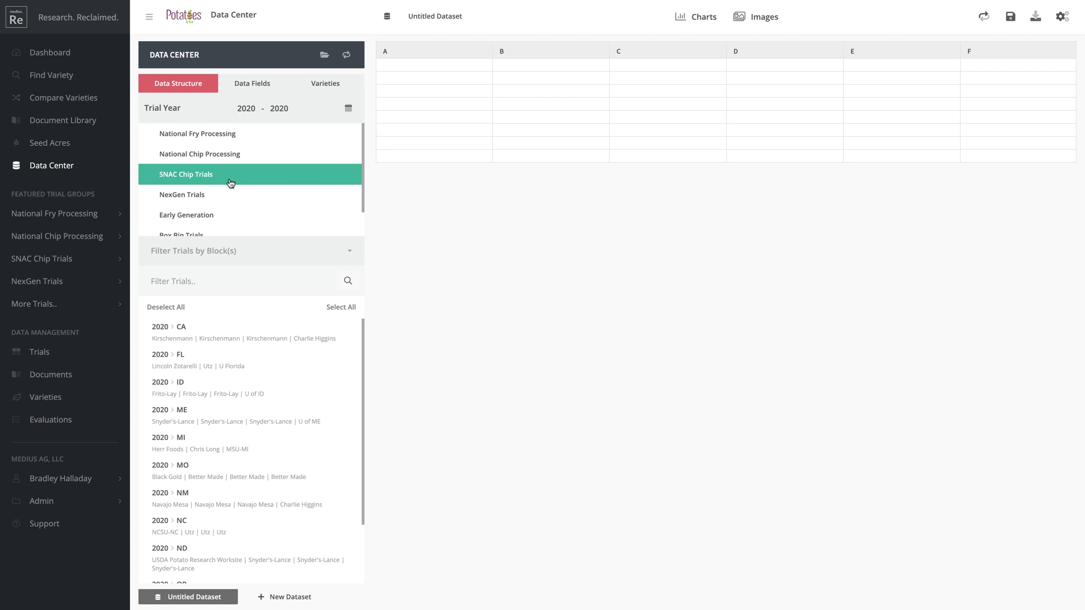
{"action": "scroll", "coordinate": [271, 427], "scroll_direction": "down", "scroll_amount": 2}
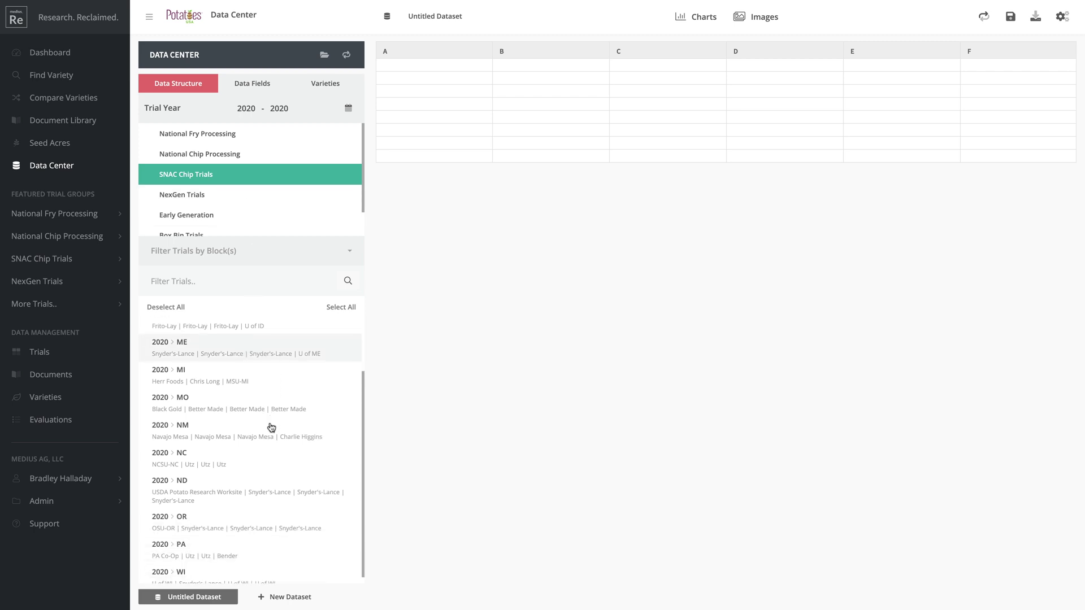
{"action": "scroll", "coordinate": [267, 436], "scroll_direction": "up", "scroll_amount": 2}
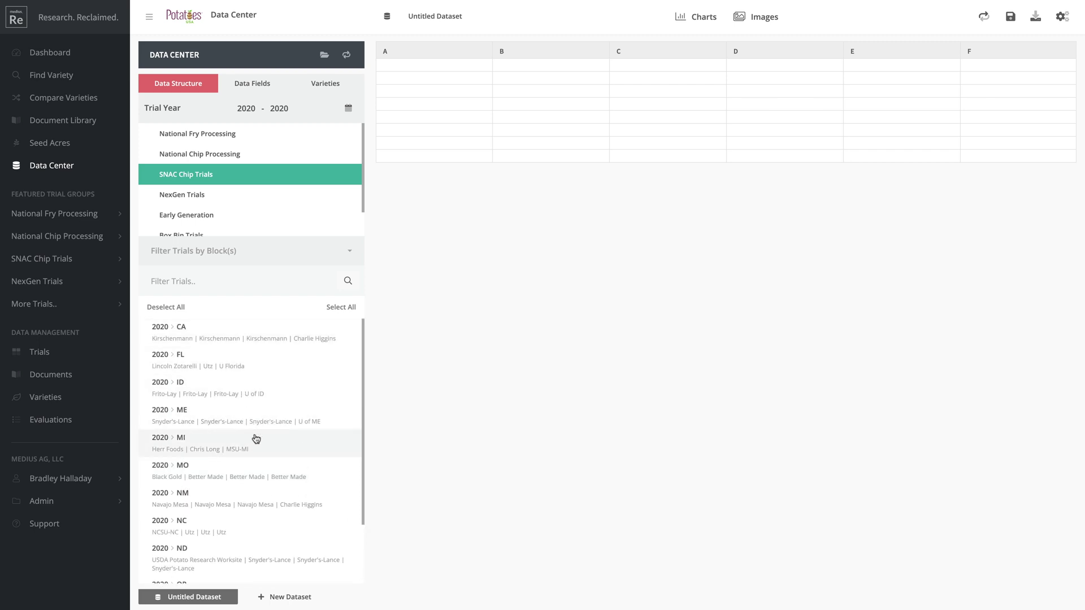
{"action": "left_click", "coordinate": [236, 252]}
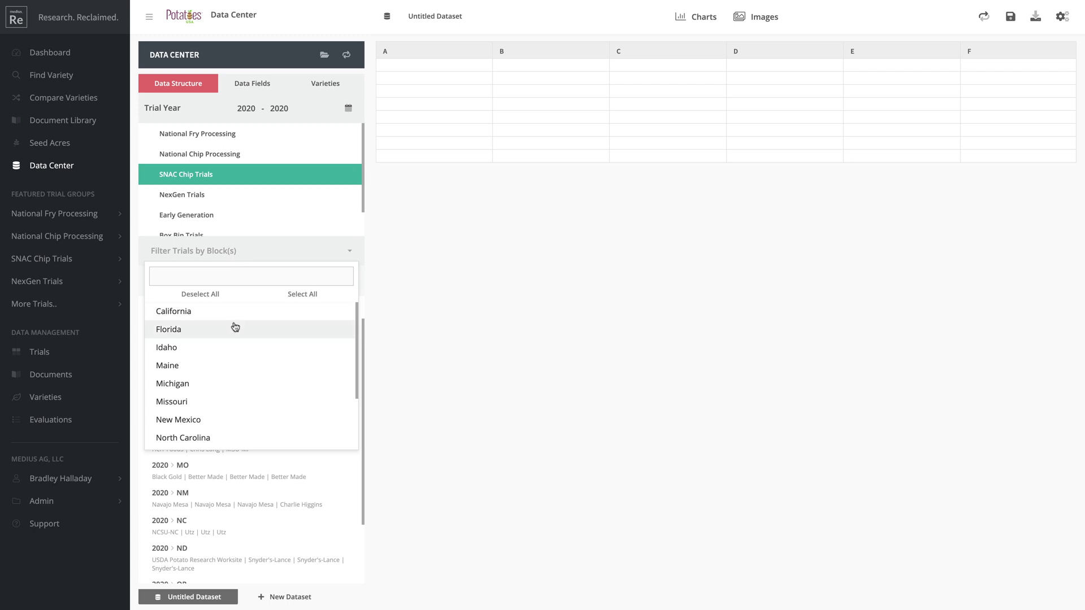
{"action": "left_click", "coordinate": [226, 385]}
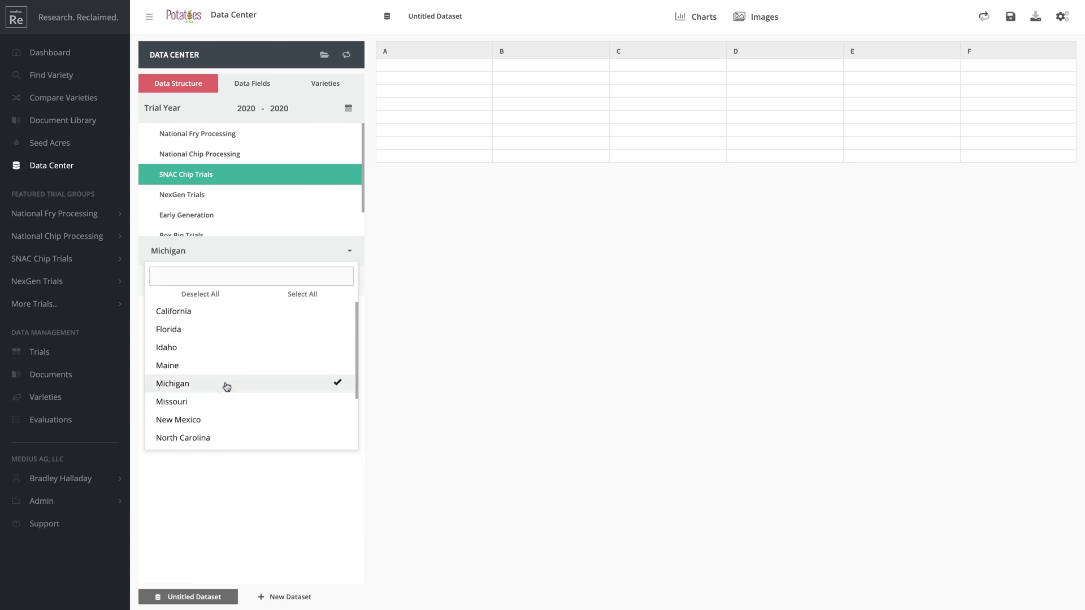
{"action": "left_click", "coordinate": [253, 462]}
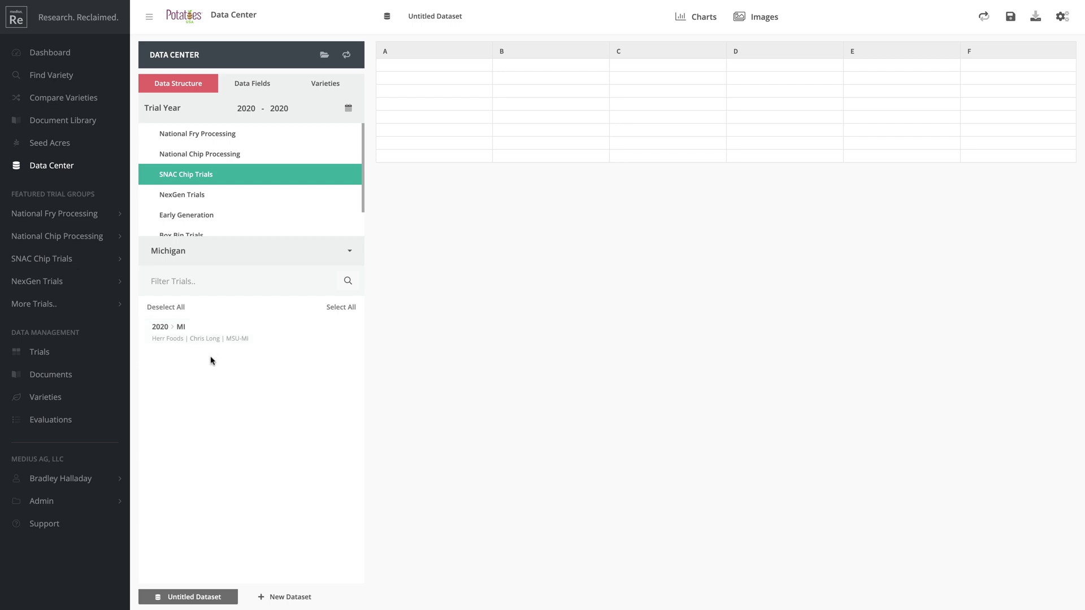
{"action": "left_click", "coordinate": [221, 343]}
Include all Field Data fields in the dataset alongside the preselected Trial fields
{"action": "left_click", "coordinate": [252, 83]}
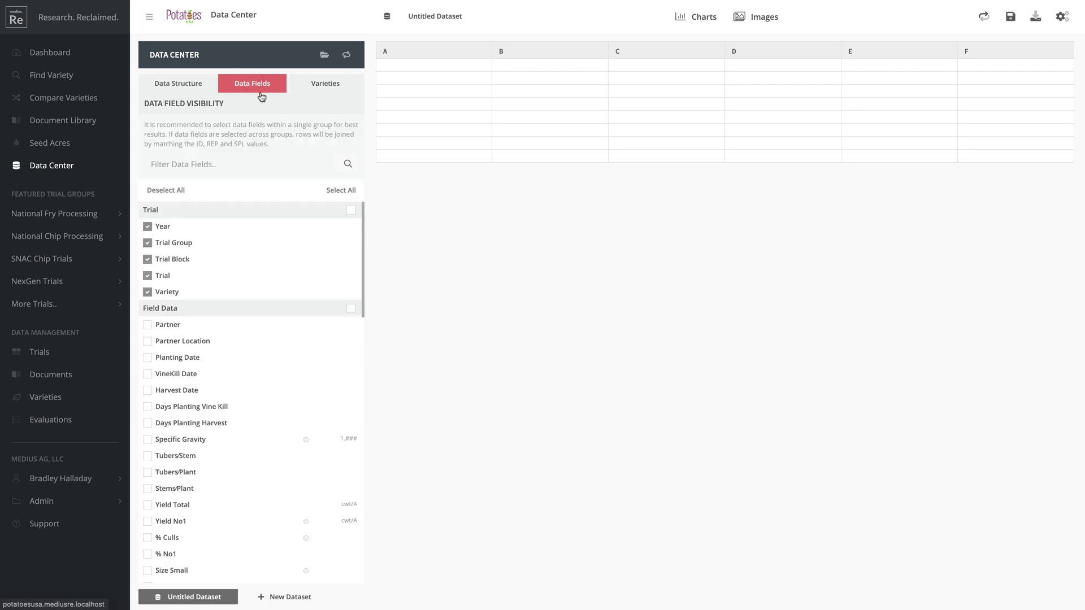
{"action": "scroll", "coordinate": [261, 362], "scroll_direction": "down", "scroll_amount": 1}
{"action": "scroll", "coordinate": [229, 271], "scroll_direction": "up", "scroll_amount": 1}
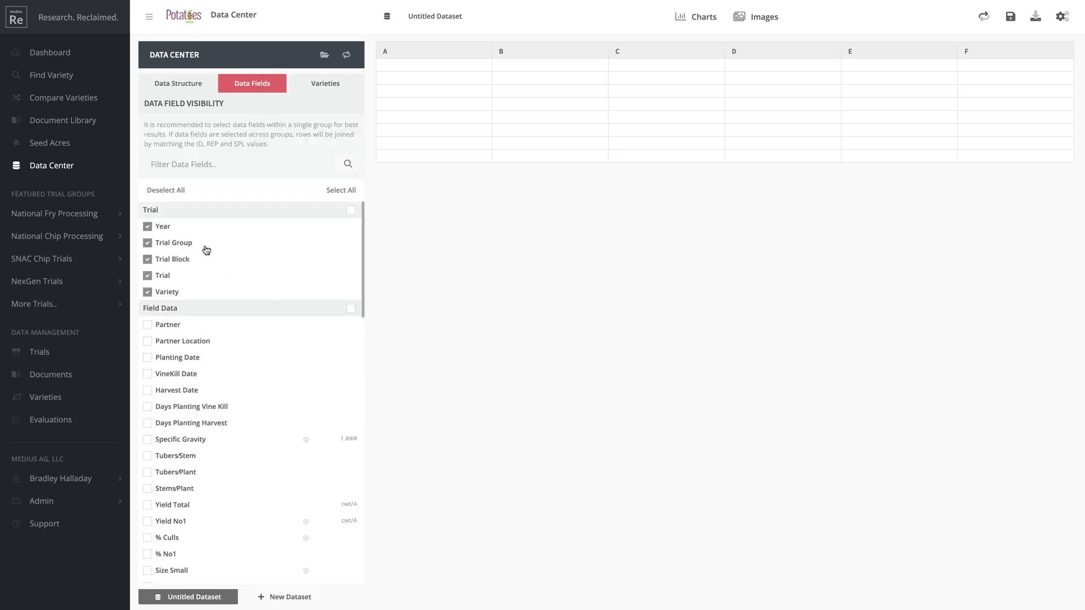
{"action": "scroll", "coordinate": [237, 362], "scroll_direction": "down", "scroll_amount": 6}
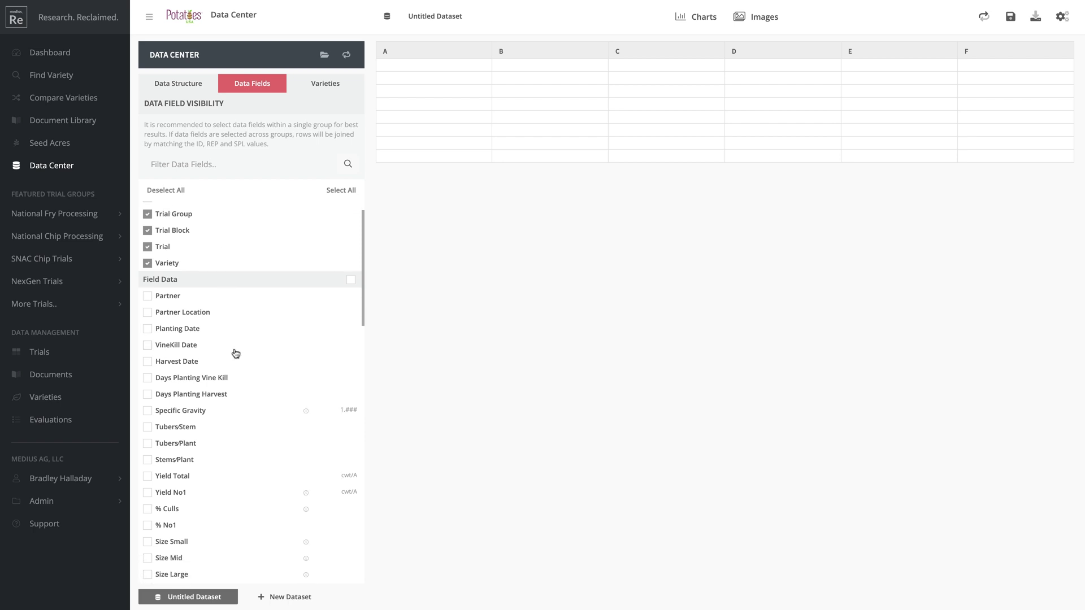
{"action": "scroll", "coordinate": [250, 392], "scroll_direction": "down", "scroll_amount": 8}
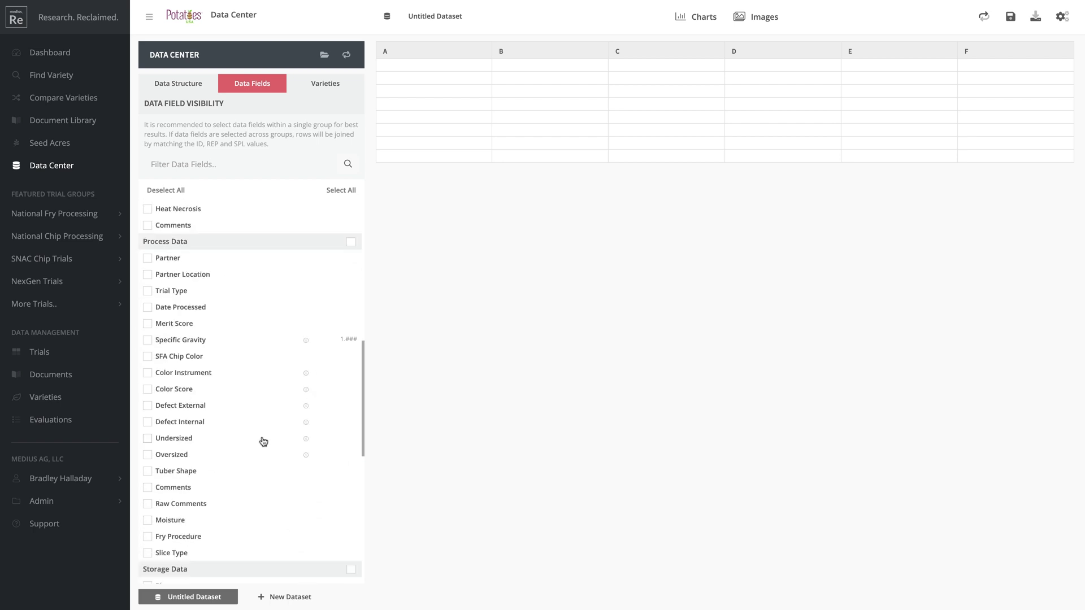
{"action": "scroll", "coordinate": [262, 433], "scroll_direction": "up", "scroll_amount": 14}
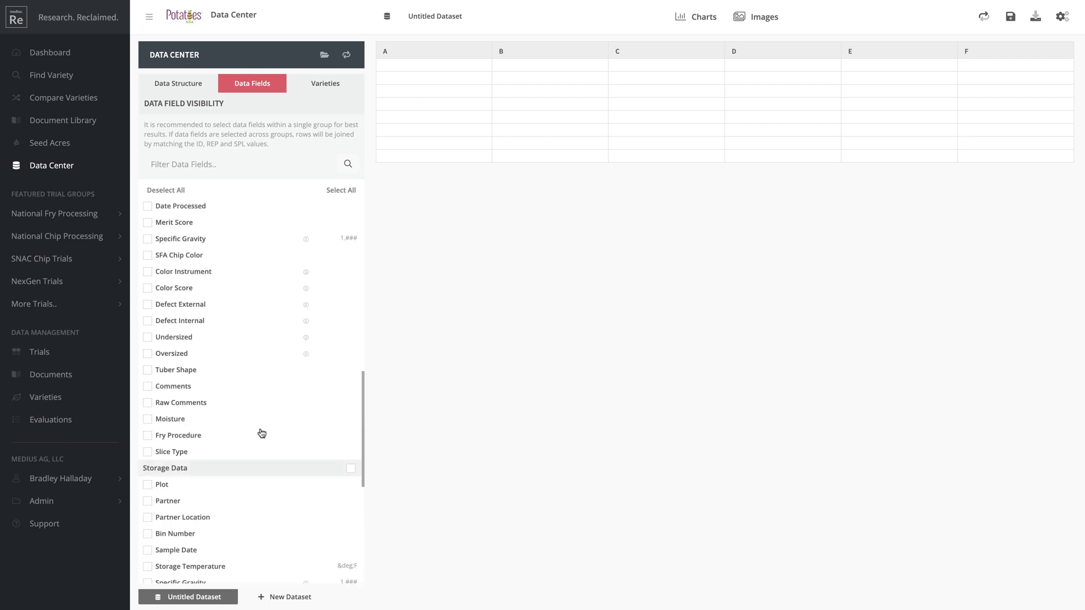
{"action": "scroll", "coordinate": [262, 430], "scroll_direction": "up", "scroll_amount": 2}
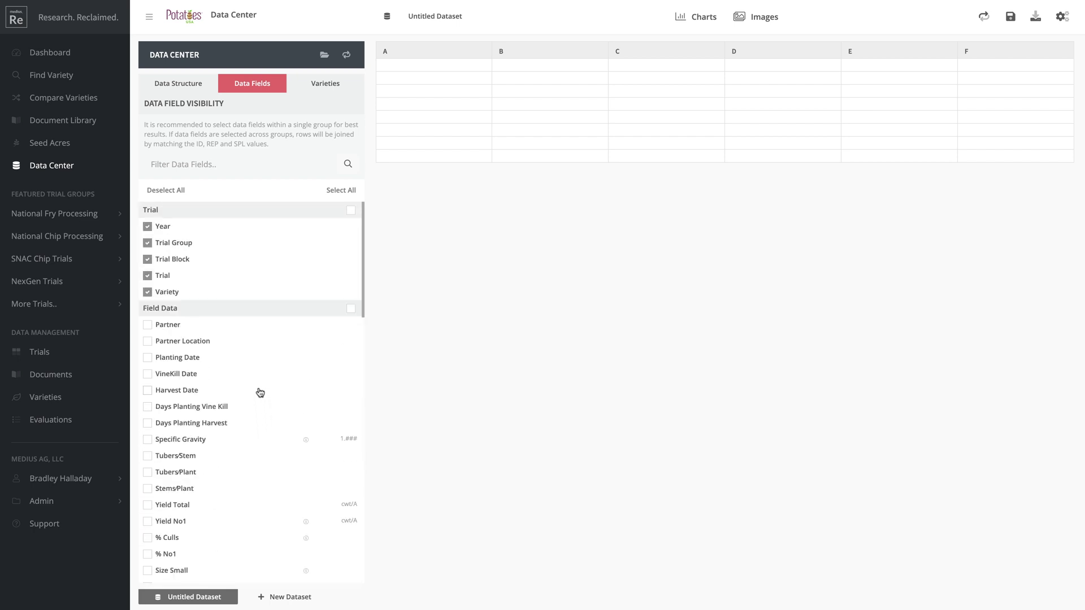
{"action": "left_click", "coordinate": [351, 310]}
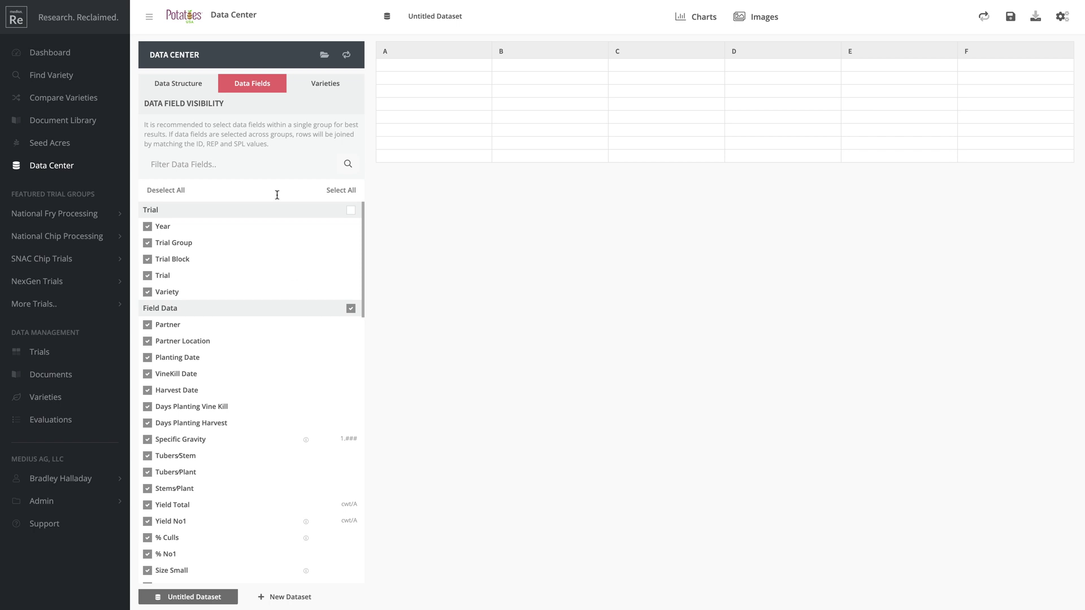
Check the selected trial's variety list and load the trial data into the table
{"action": "left_click", "coordinate": [318, 87]}
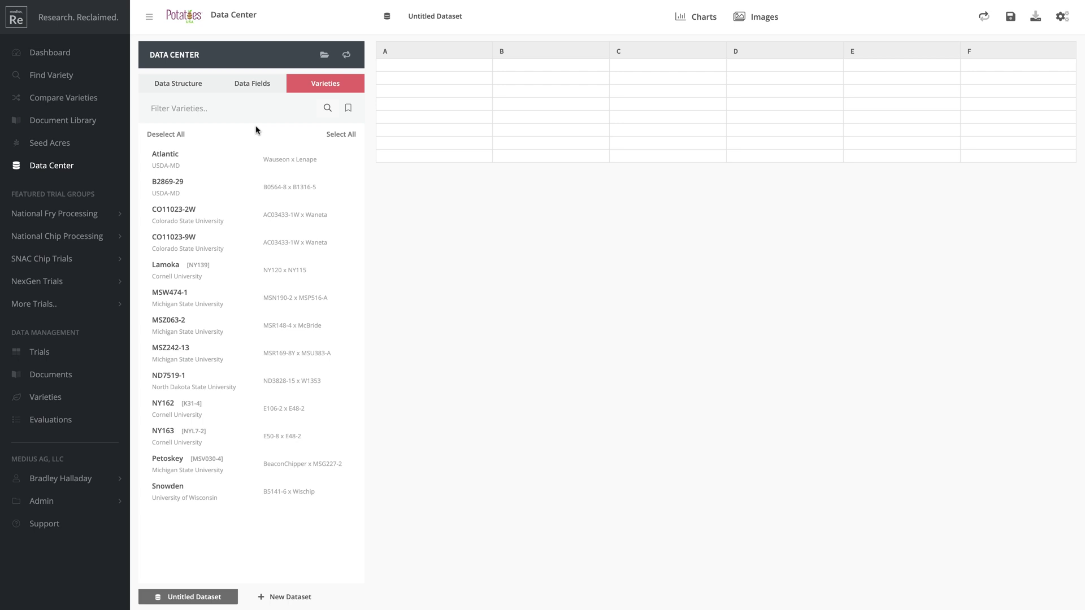
{"action": "left_click", "coordinate": [346, 57]}
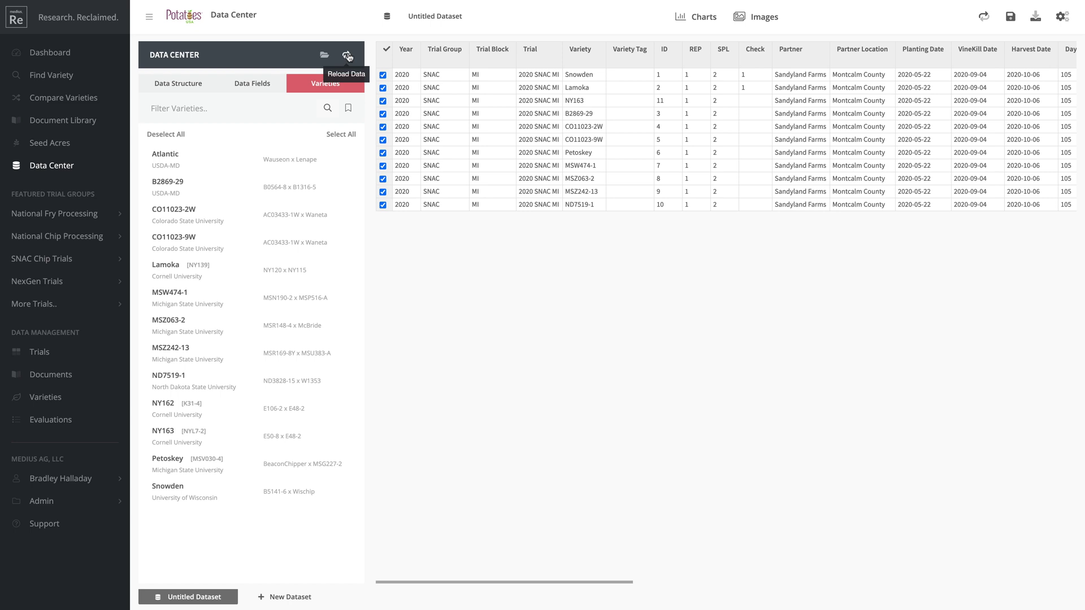
{"action": "left_click", "coordinate": [190, 84]}
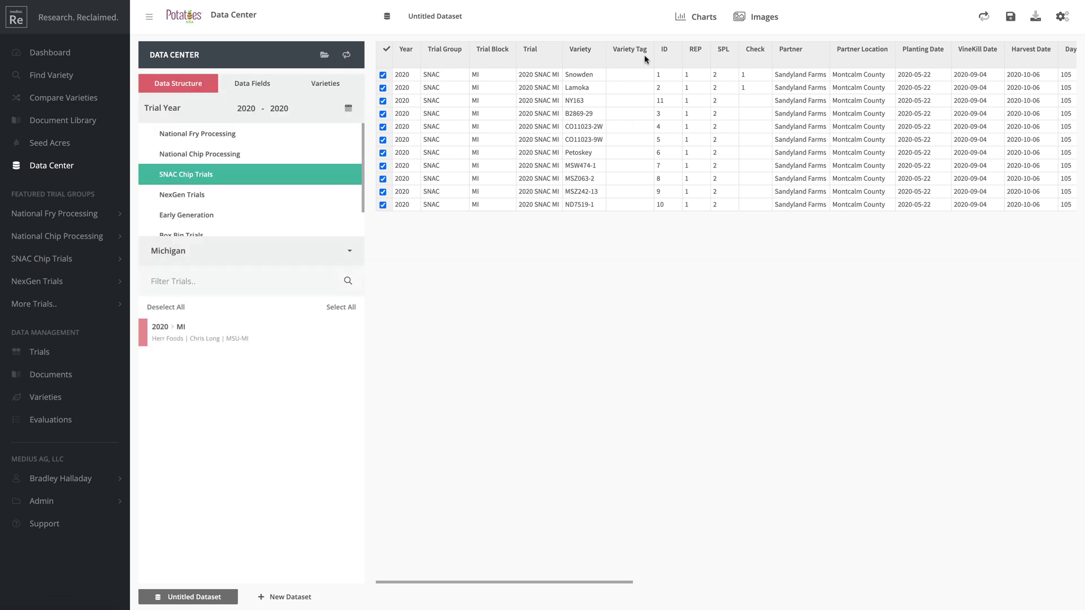
Set the table's percent format to 15% = 15 and its CSV header to Name
{"action": "scroll", "coordinate": [848, 103], "scroll_direction": "right", "scroll_amount": 2}
{"action": "scroll", "coordinate": [849, 105], "scroll_direction": "right", "scroll_amount": 8}
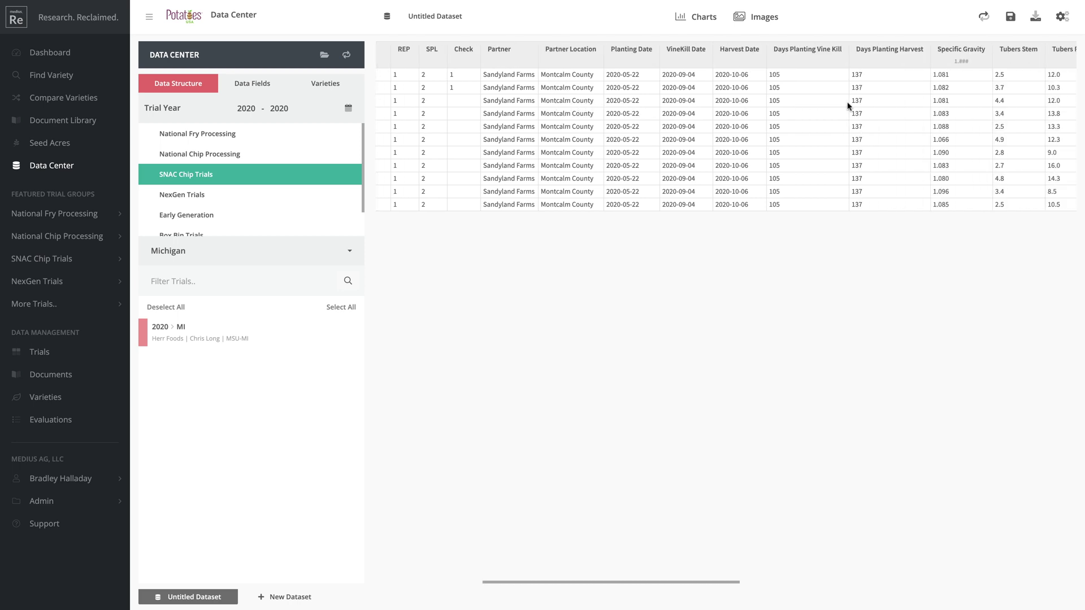
{"action": "scroll", "coordinate": [824, 161], "scroll_direction": "right", "scroll_amount": 6}
{"action": "scroll", "coordinate": [824, 152], "scroll_direction": "right", "scroll_amount": 12}
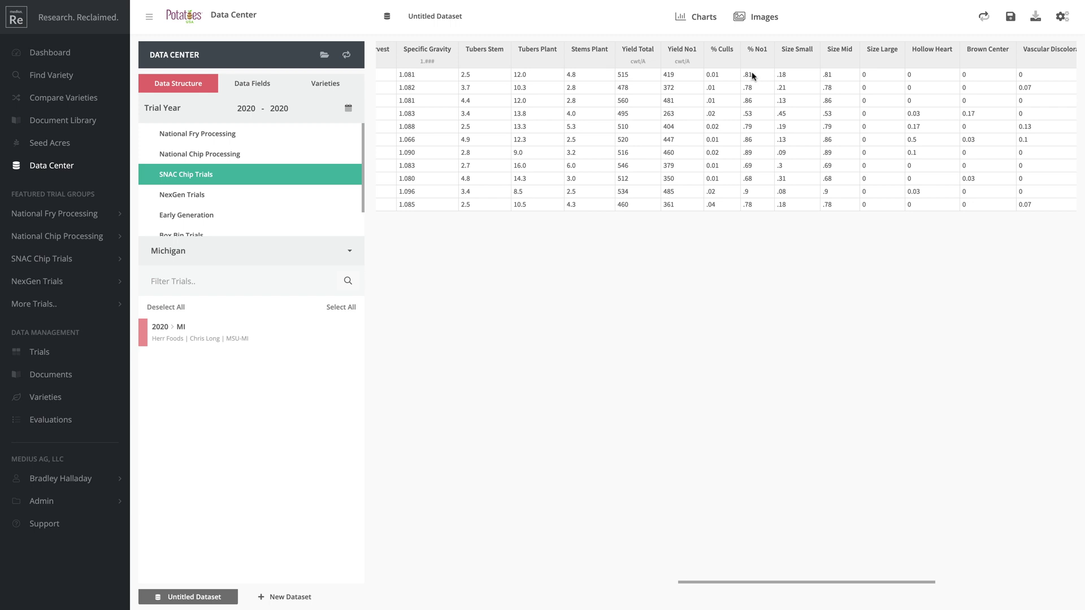
{"action": "left_click", "coordinate": [1063, 20]}
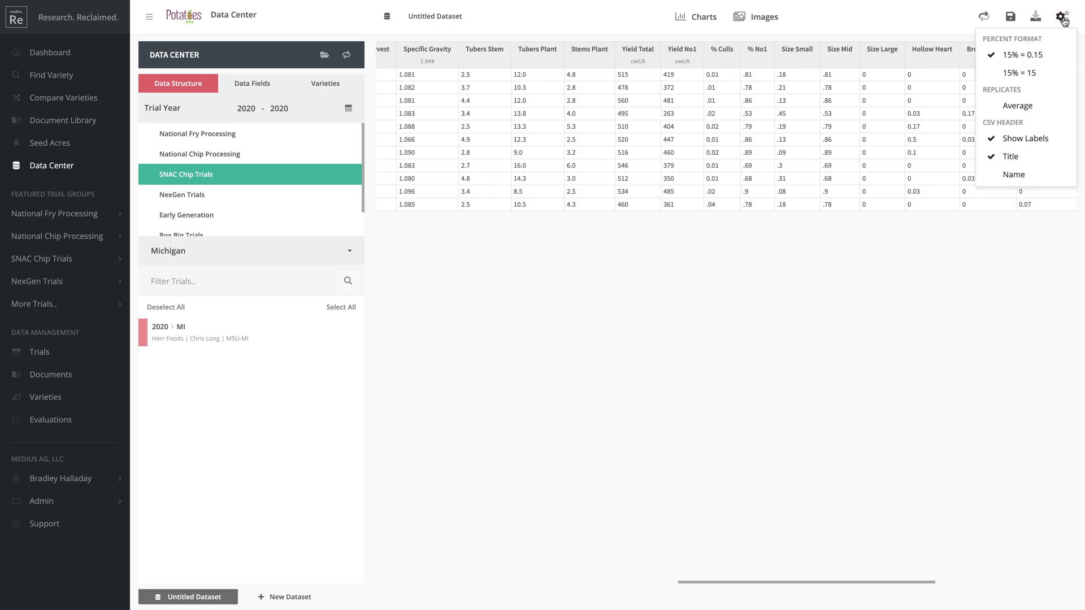
{"action": "left_click", "coordinate": [1043, 74]}
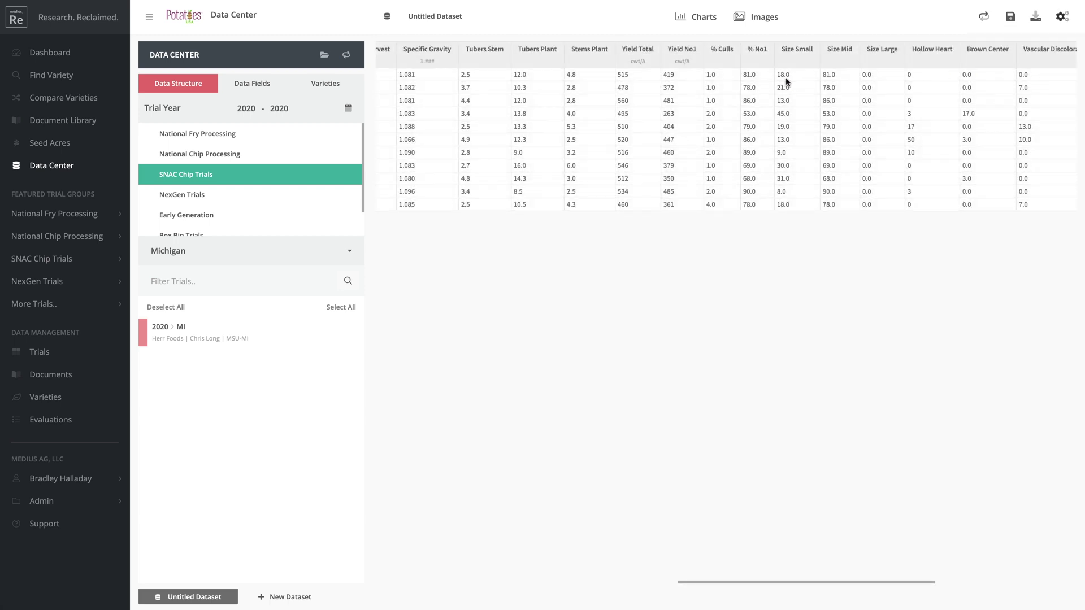
{"action": "left_click", "coordinate": [1062, 20]}
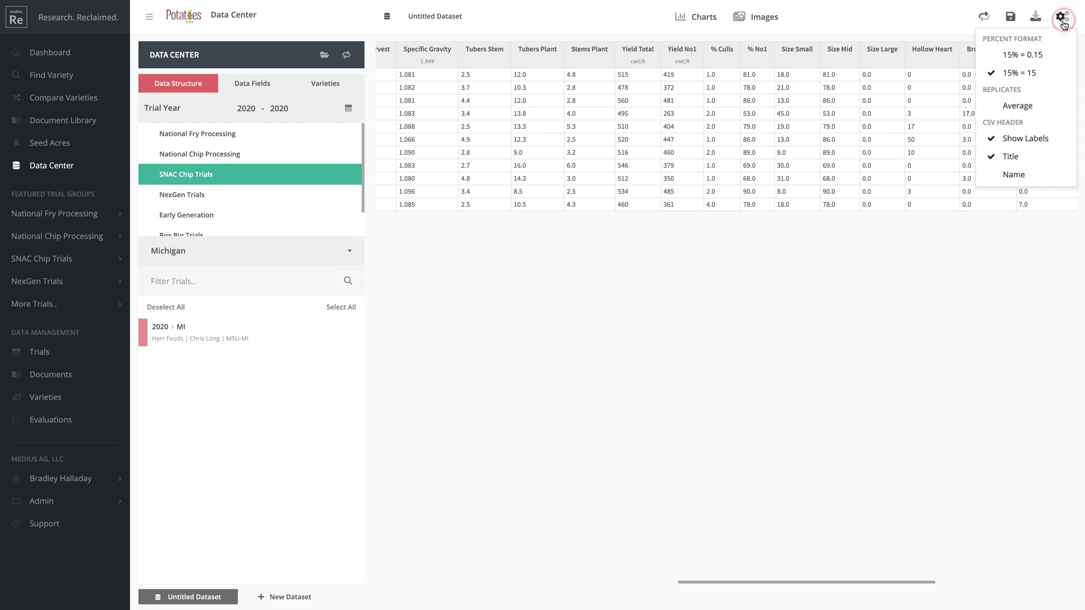
{"action": "left_click", "coordinate": [1027, 175]}
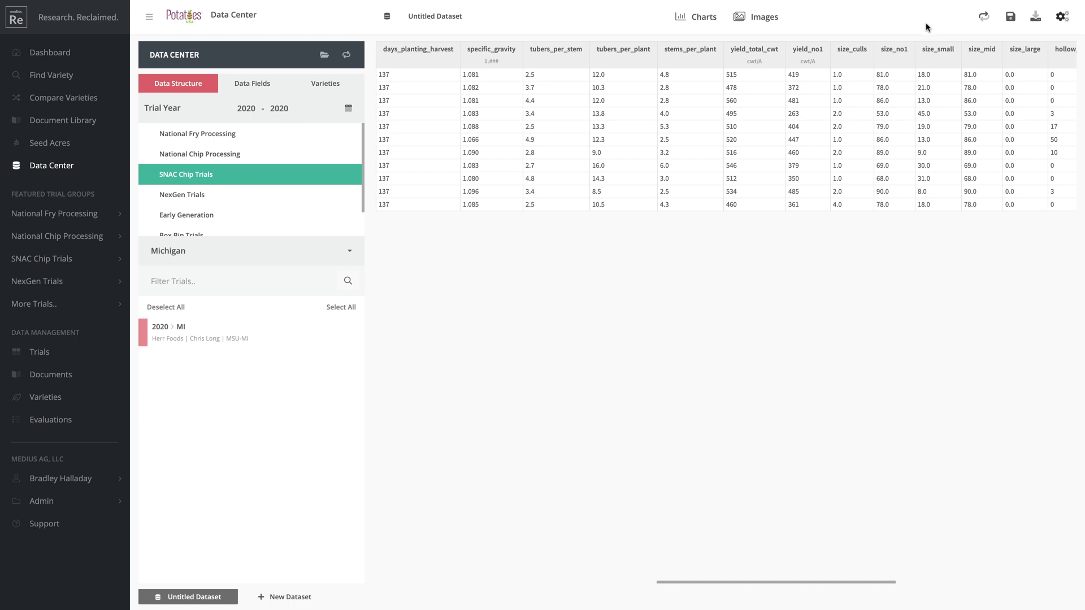
Return the CSV header to Title and the percent format to 15% = 0.15
{"action": "left_click", "coordinate": [1062, 17]}
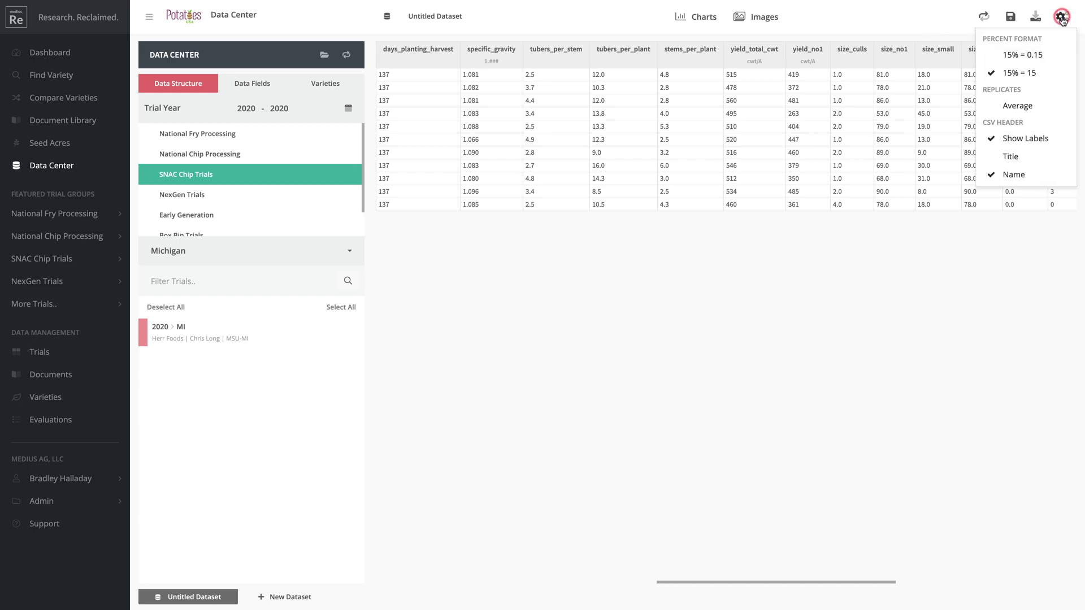
{"action": "left_click", "coordinate": [1025, 158]}
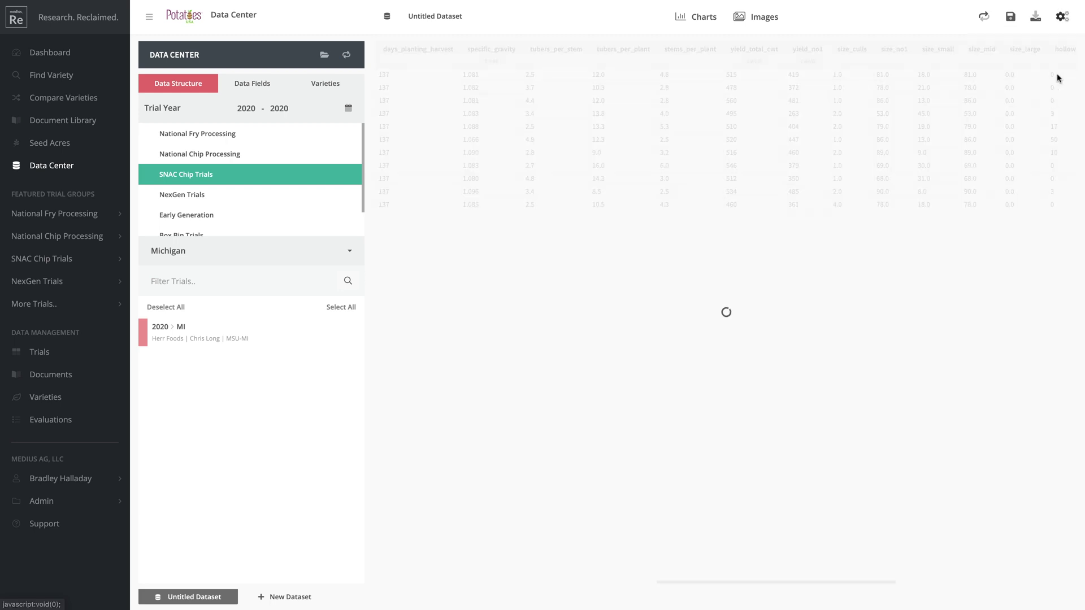
{"action": "left_click", "coordinate": [1062, 17]}
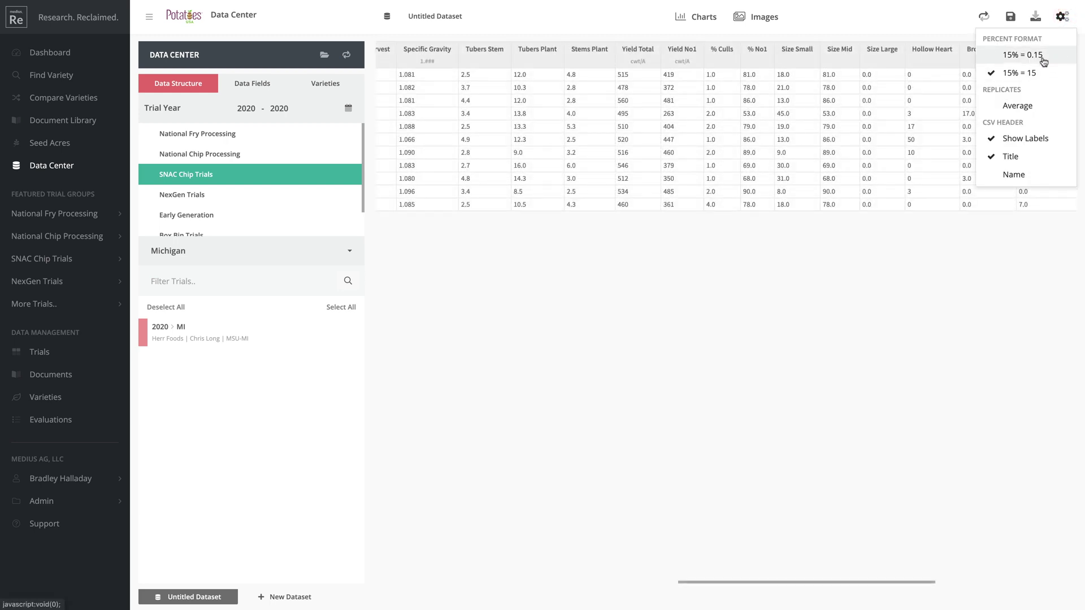
{"action": "left_click", "coordinate": [1043, 57]}
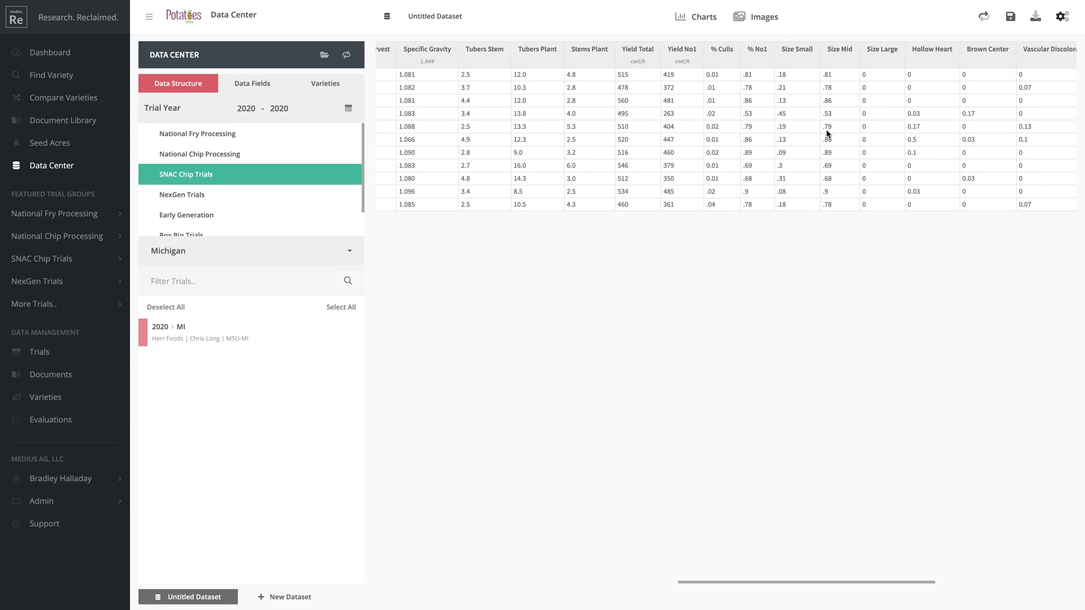
View the download format options for the dataset without downloading it
{"action": "left_click", "coordinate": [1034, 17]}
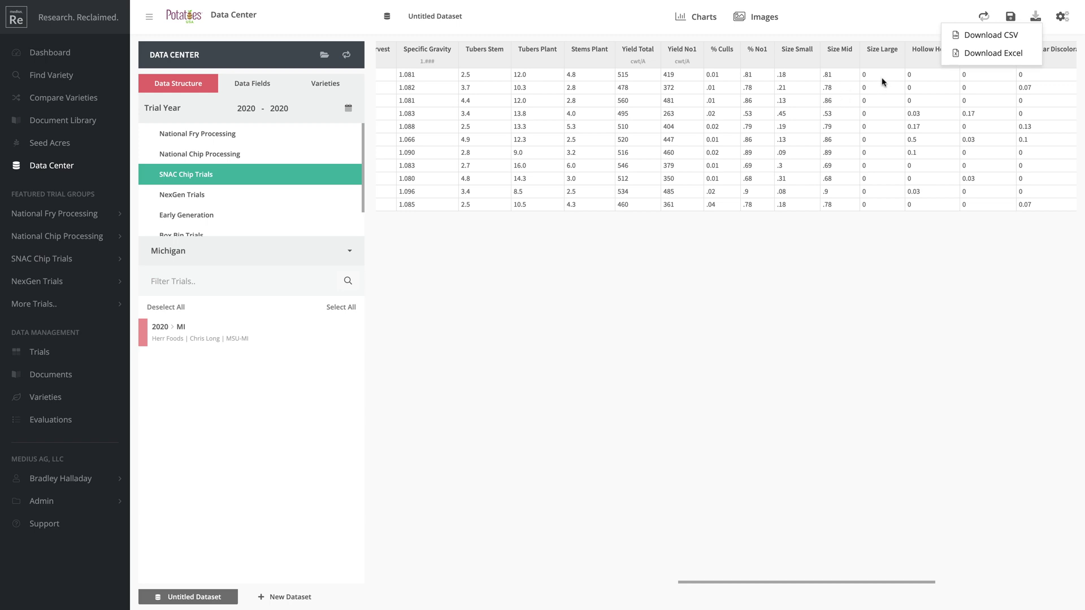
{"action": "left_click", "coordinate": [890, 26]}
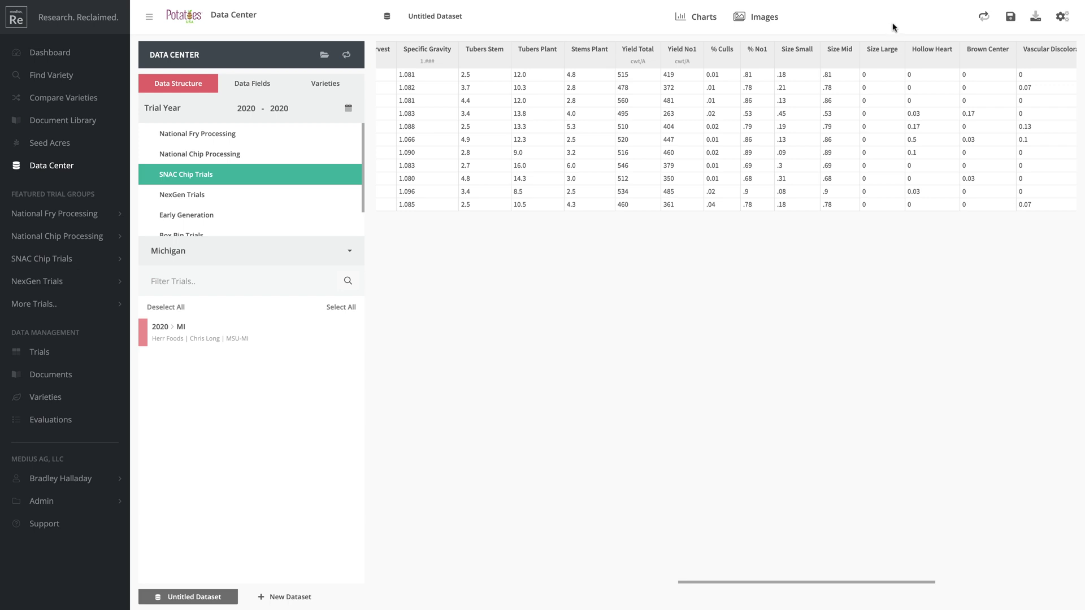
Save the dataset under the name 2020 SNAC MI and check it among the saved datasets
{"action": "left_click", "coordinate": [463, 16]}
{"action": "type", "text": "2020 S"}
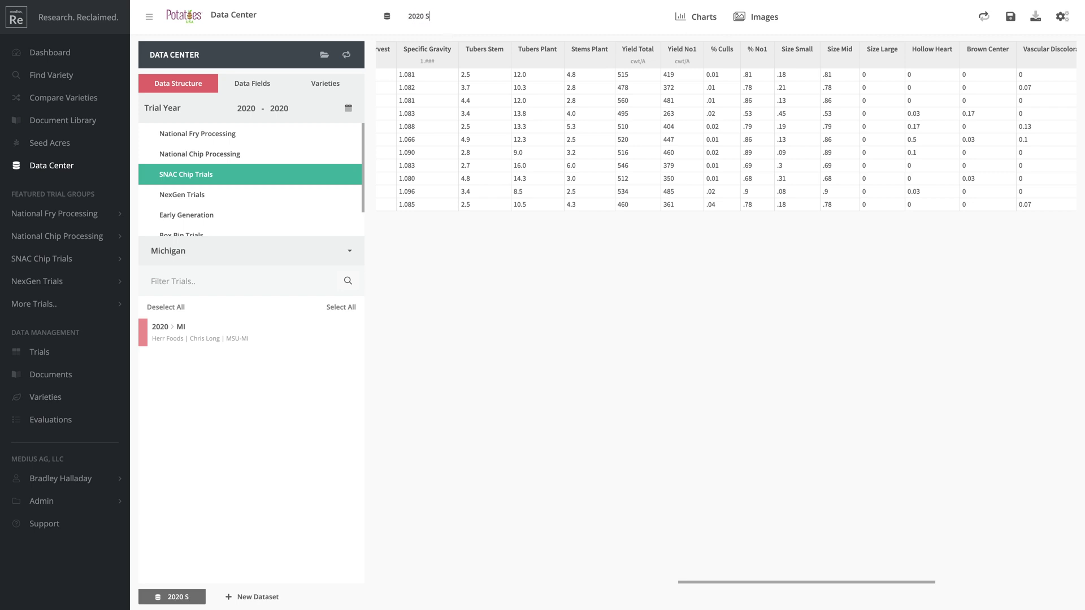
{"action": "type", "text": "NAC MI"}
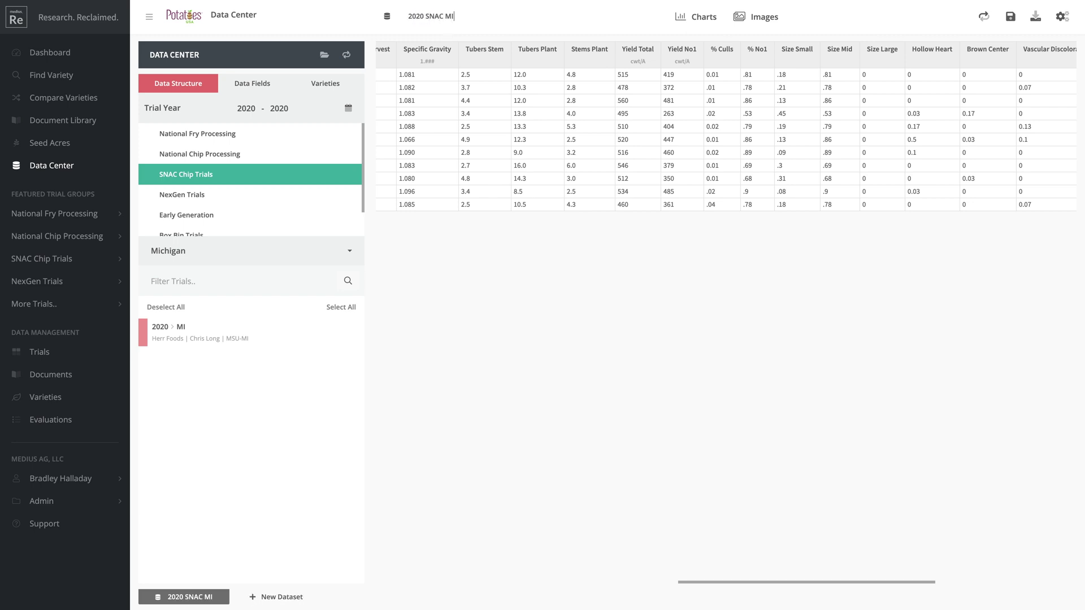
{"action": "left_click", "coordinate": [1011, 18]}
{"action": "left_click", "coordinate": [324, 58]}
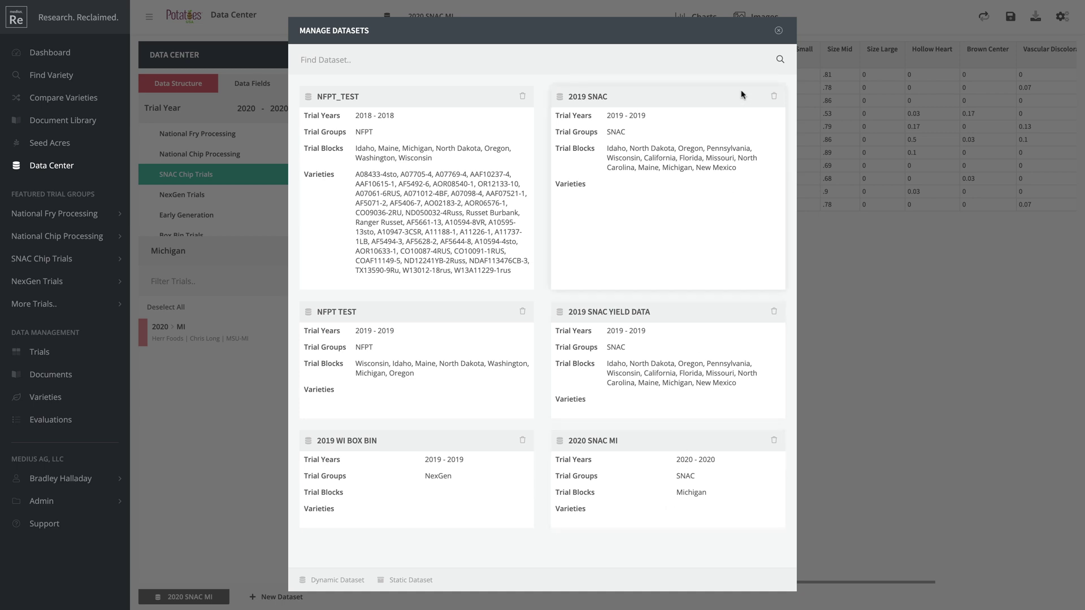
{"action": "left_click", "coordinate": [778, 31]}
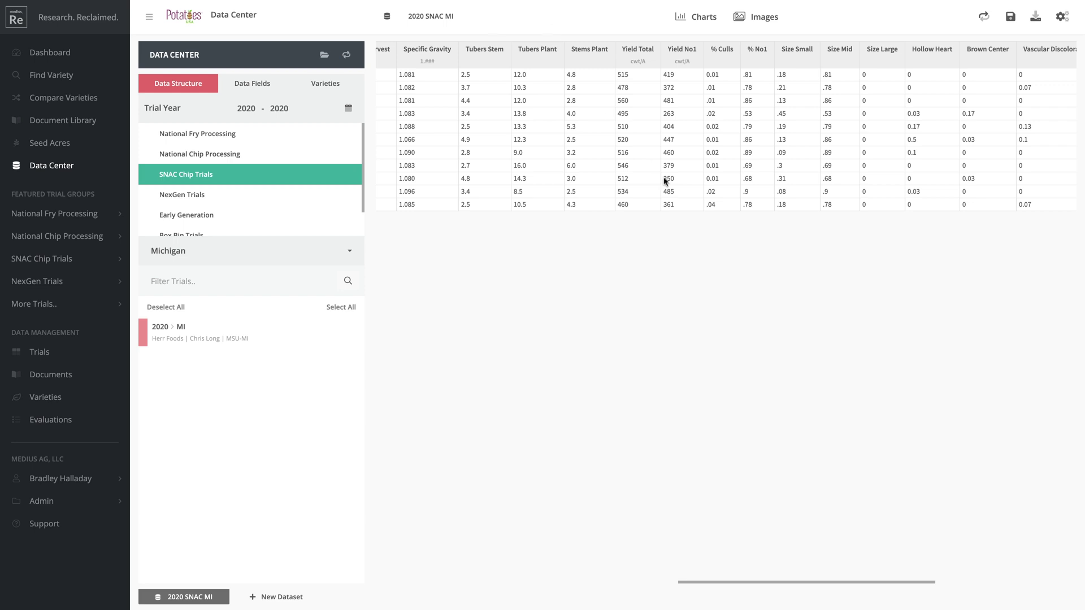
View the first three photos attached to the Snowden row of the data table, and close the viewer
{"action": "scroll", "coordinate": [672, 178], "scroll_direction": "right", "scroll_amount": 7}
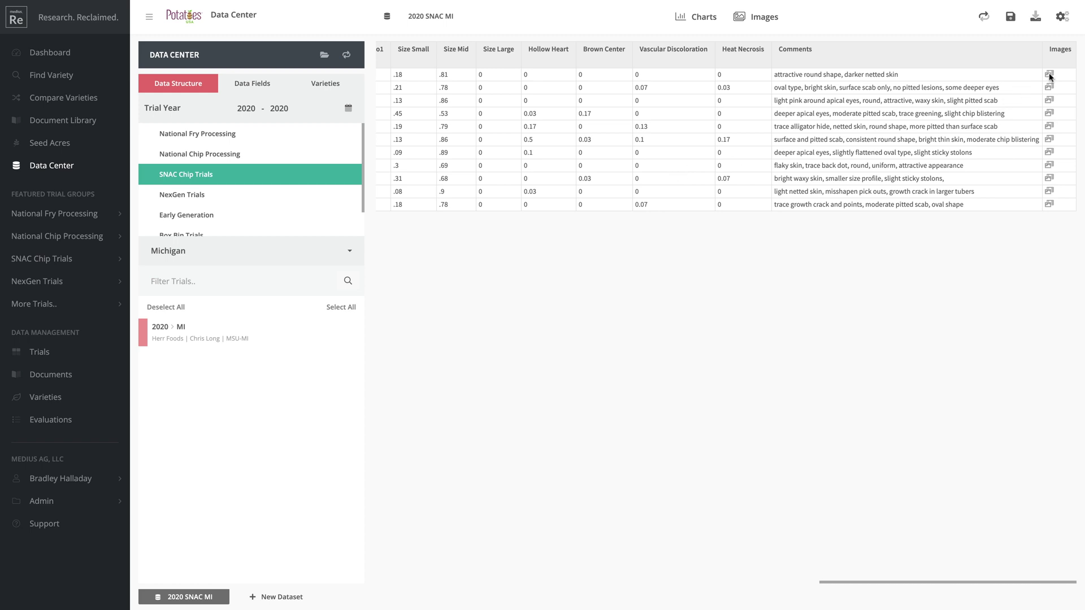
{"action": "left_click", "coordinate": [1049, 75]}
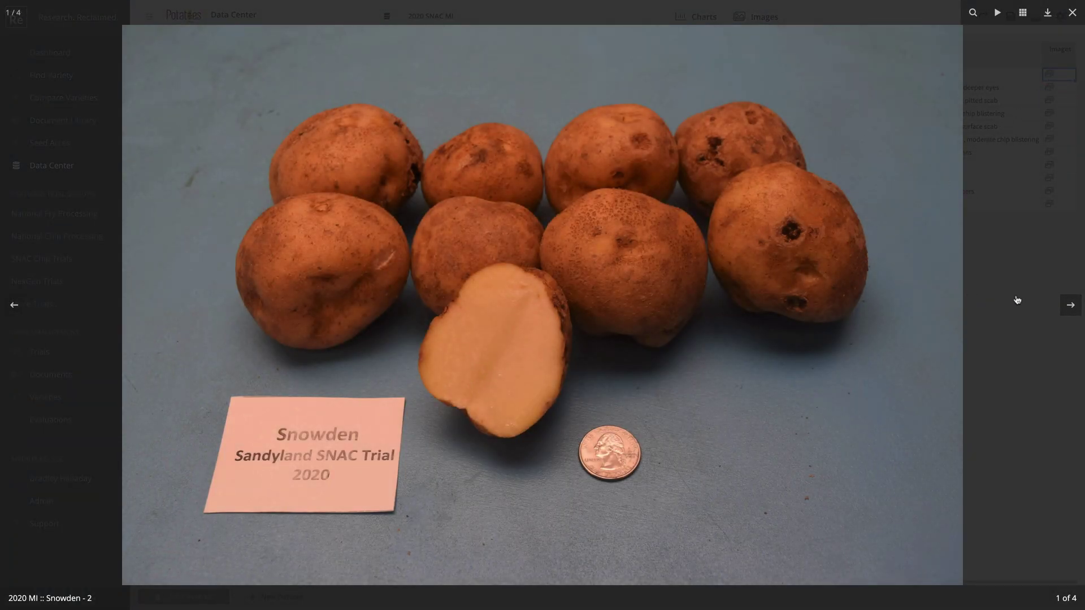
{"action": "left_click", "coordinate": [1071, 305]}
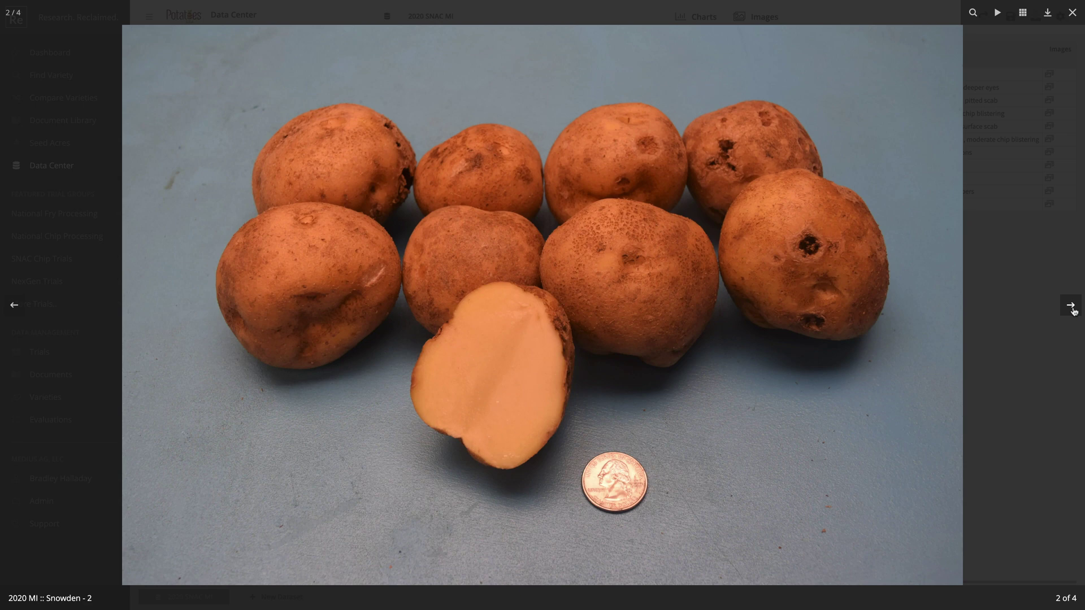
{"action": "left_click", "coordinate": [1072, 308]}
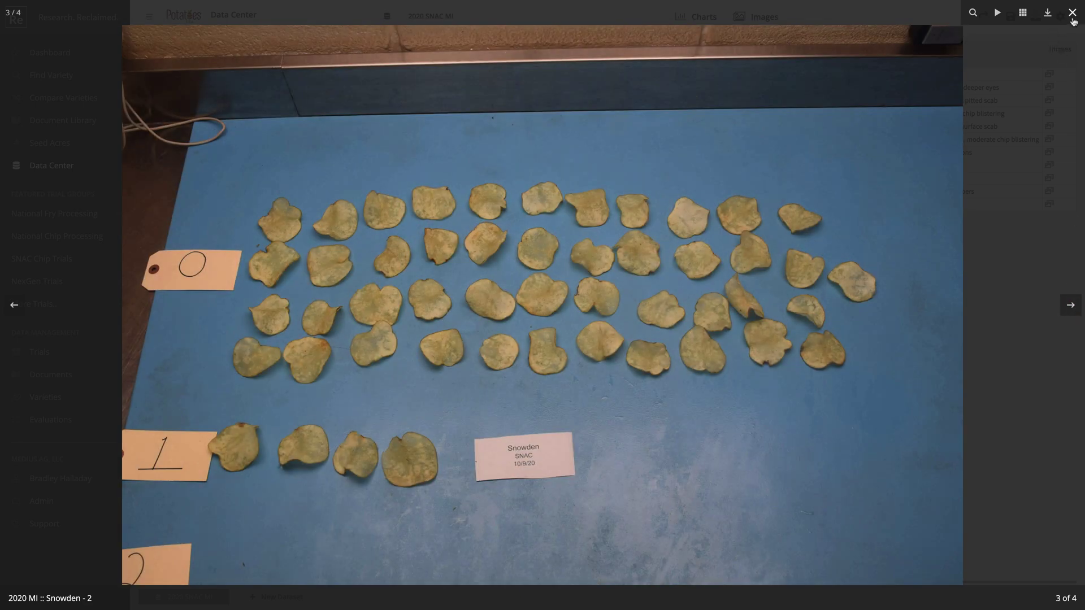
{"action": "left_click", "coordinate": [1073, 18]}
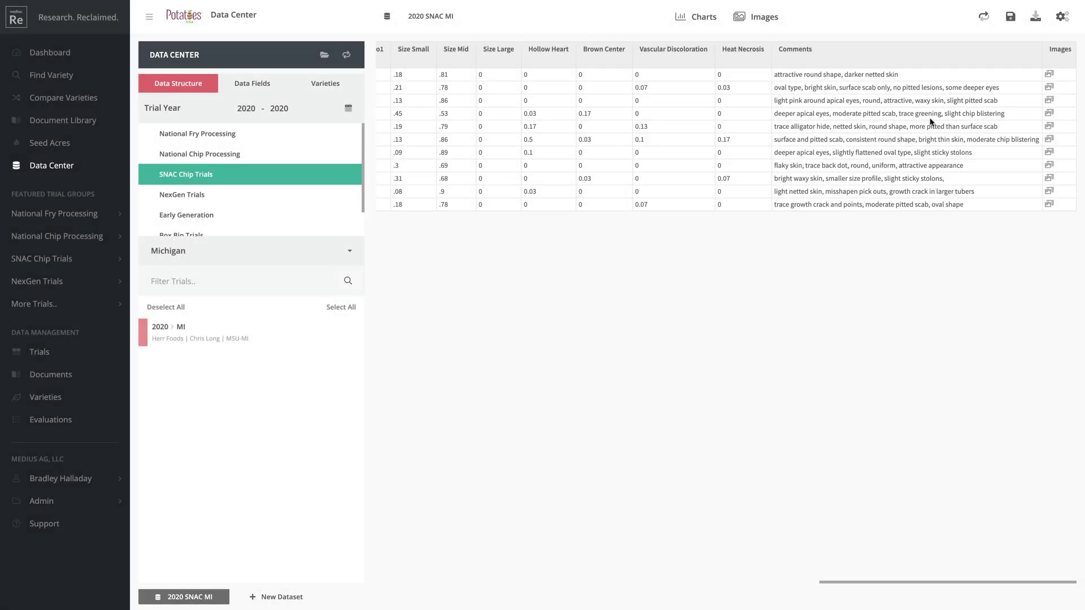
Browse the gallery of all images belonging to the 2020 SNAC MI dataset
{"action": "left_click", "coordinate": [765, 21]}
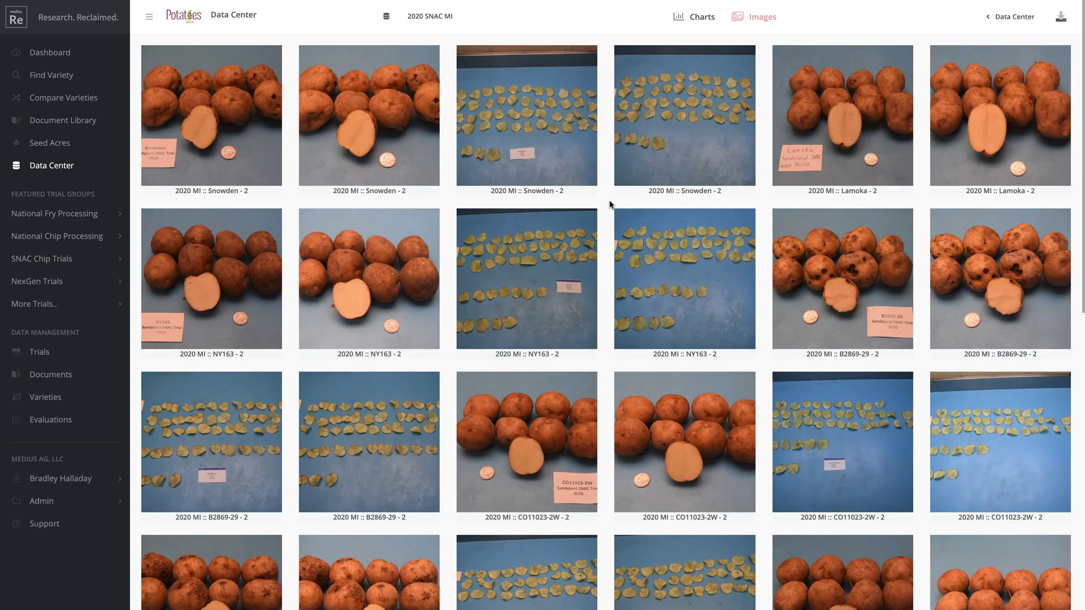
{"action": "scroll", "coordinate": [609, 204], "scroll_direction": "down", "scroll_amount": 4}
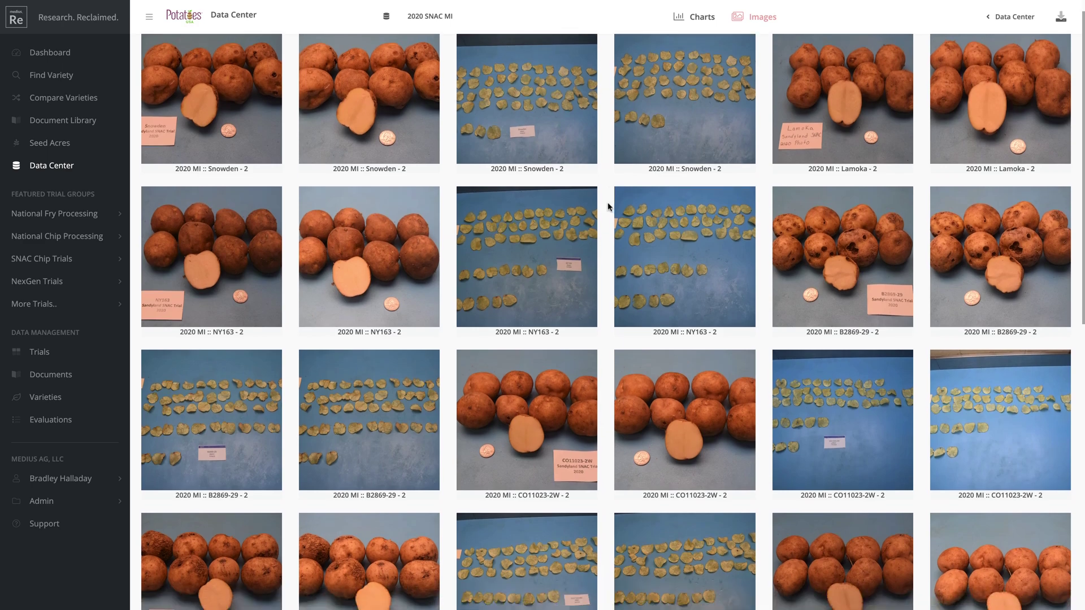
{"action": "scroll", "coordinate": [609, 205], "scroll_direction": "down", "scroll_amount": 1}
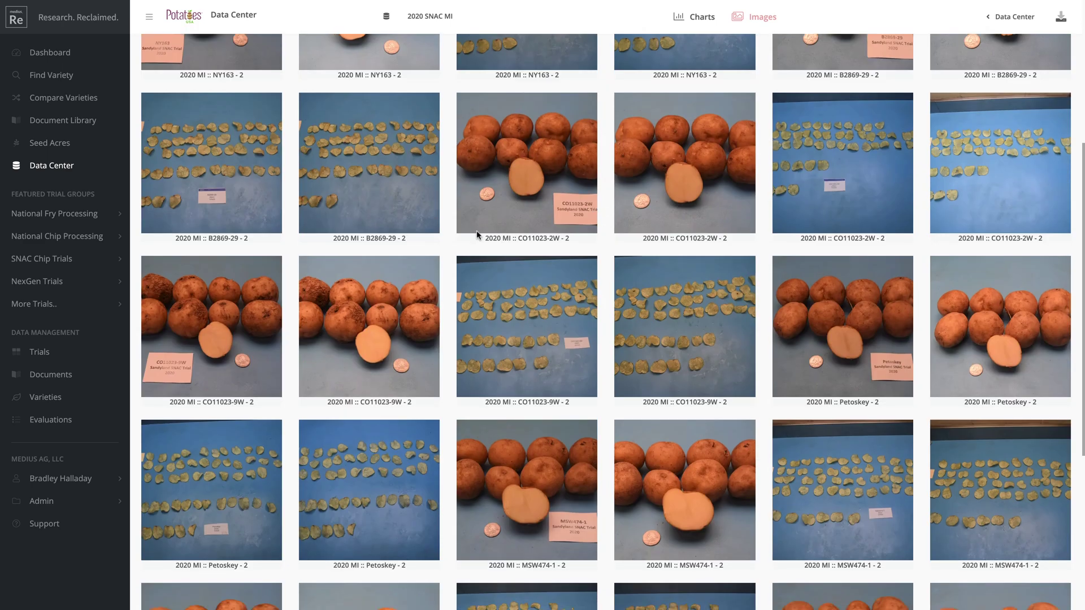
{"action": "scroll", "coordinate": [601, 250], "scroll_direction": "down", "scroll_amount": 4}
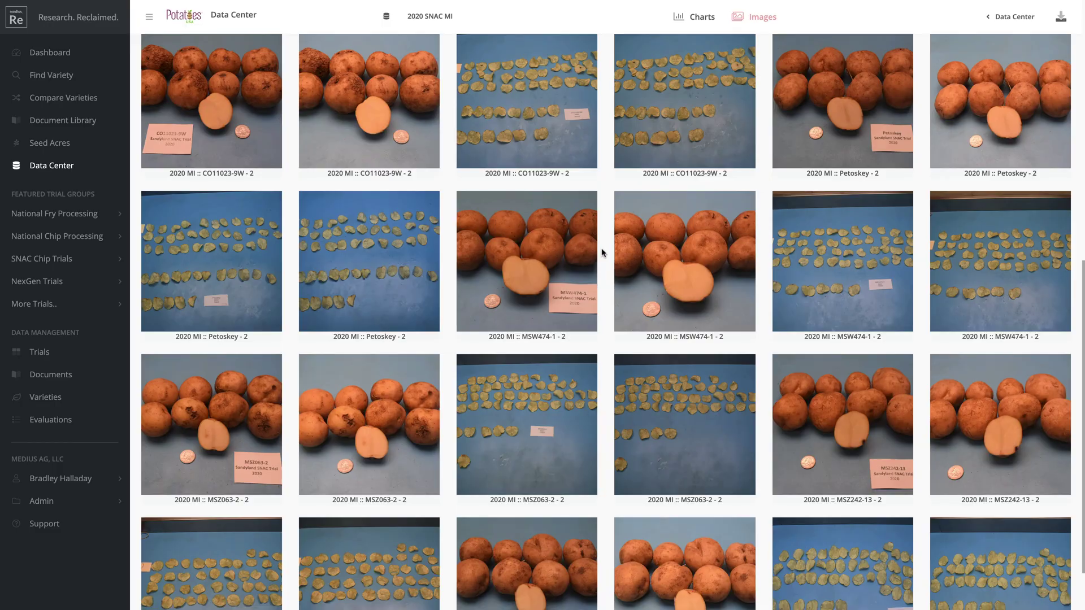
Enlarge the first CO11023-9W chip photo, look through the thumbnail grid beside it, and close the viewer
{"action": "left_click", "coordinate": [562, 121]}
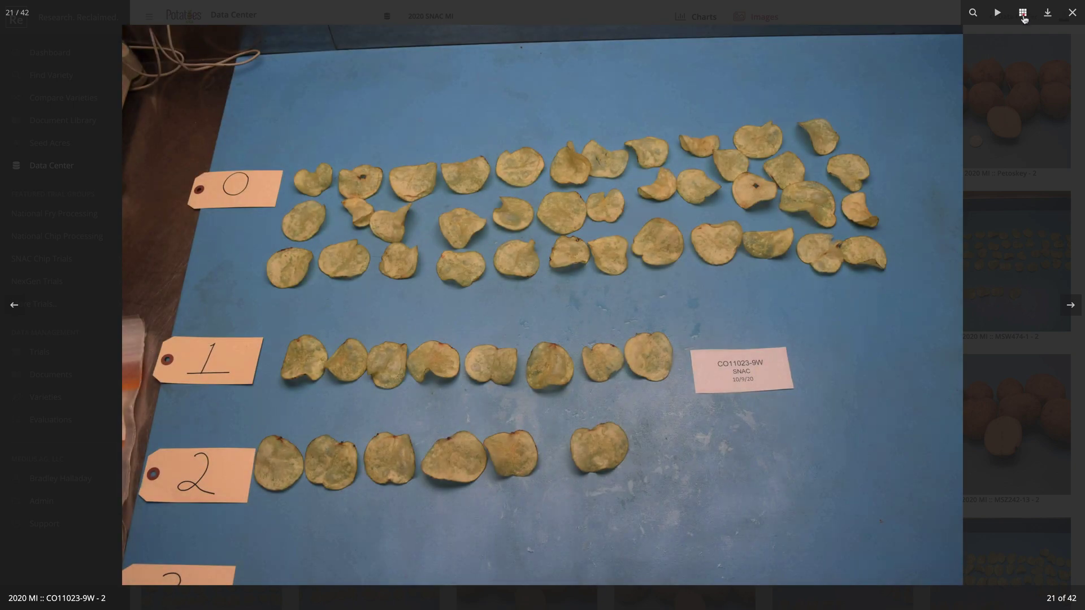
{"action": "left_click", "coordinate": [1023, 16]}
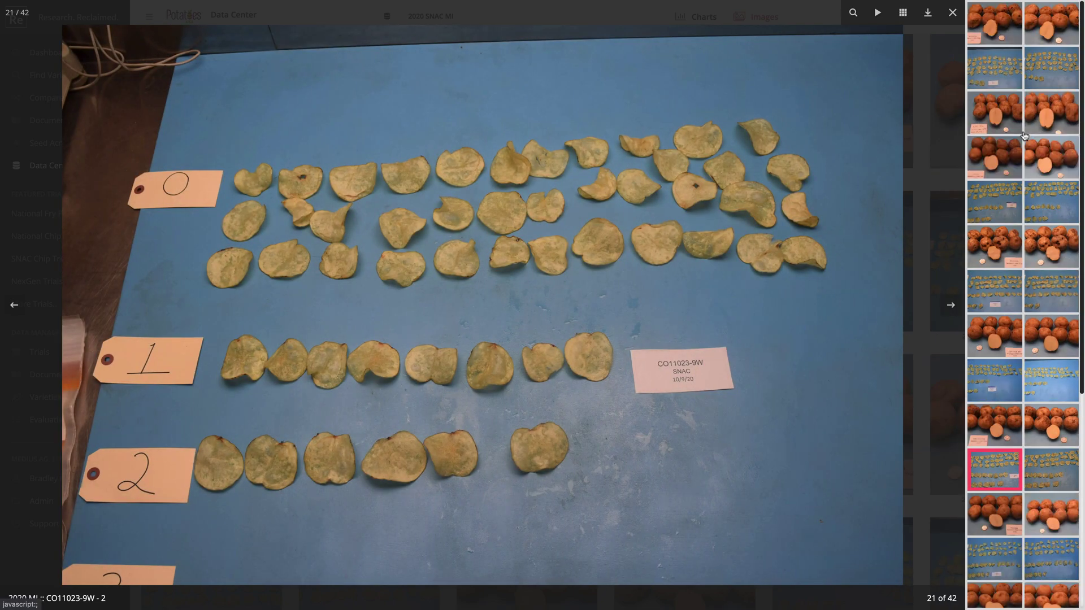
{"action": "scroll", "coordinate": [1024, 136], "scroll_direction": "down", "scroll_amount": 5}
{"action": "scroll", "coordinate": [980, 17], "scroll_direction": "up", "scroll_amount": 5}
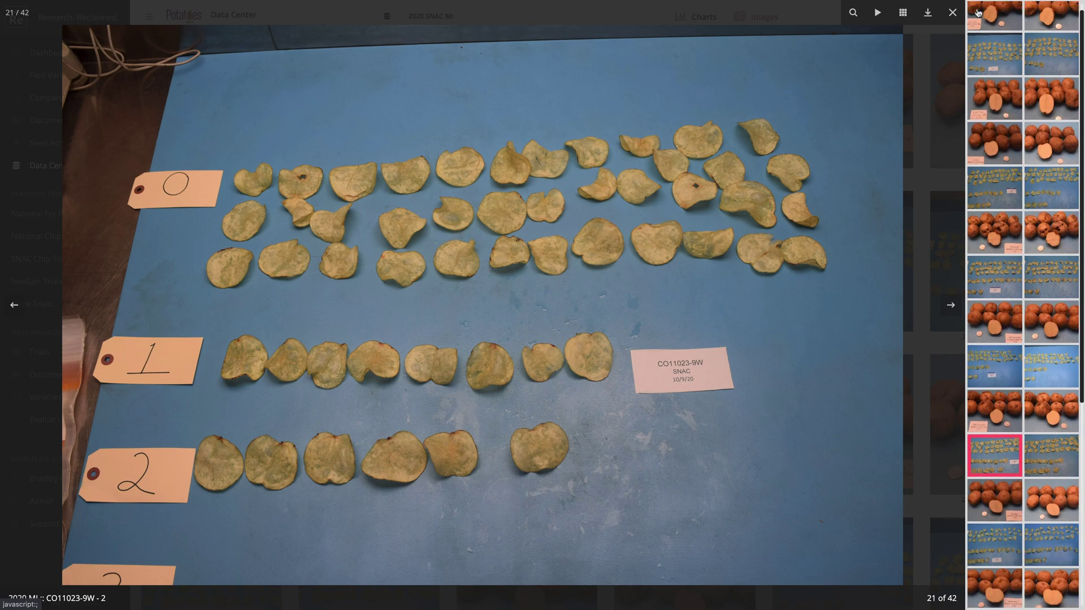
{"action": "left_click", "coordinate": [952, 12]}
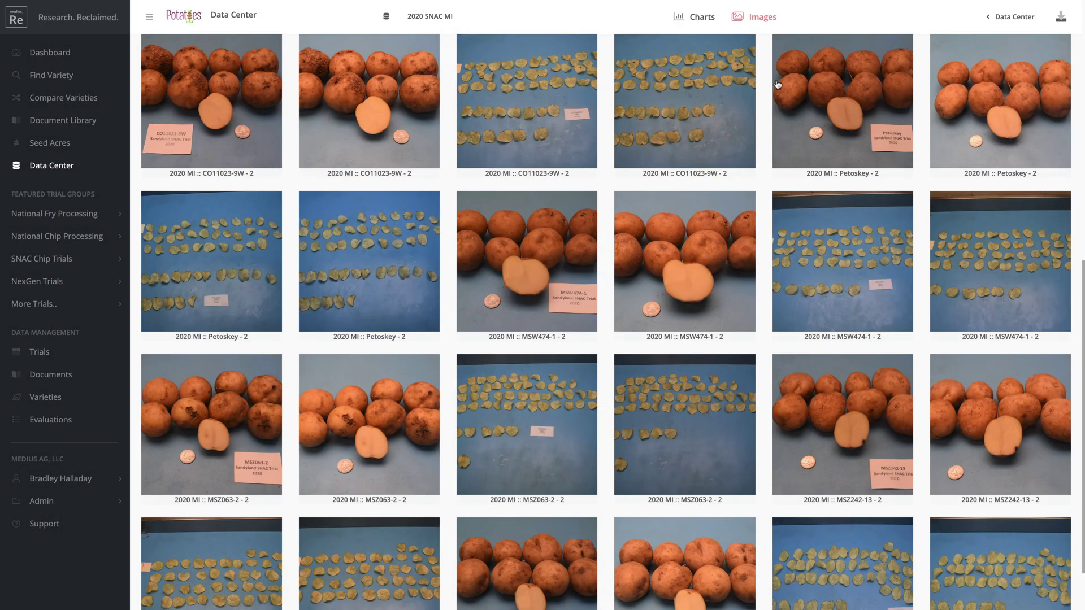
Return from the image gallery to the data table and show its first columns
{"action": "scroll", "coordinate": [771, 93], "scroll_direction": "up", "scroll_amount": 5}
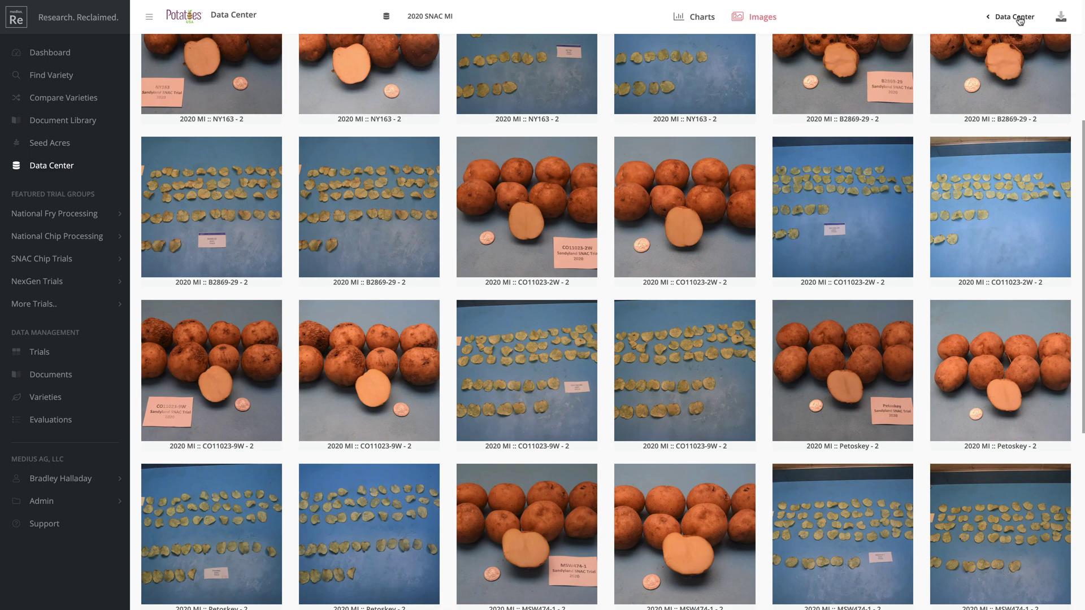
{"action": "left_click", "coordinate": [1020, 21]}
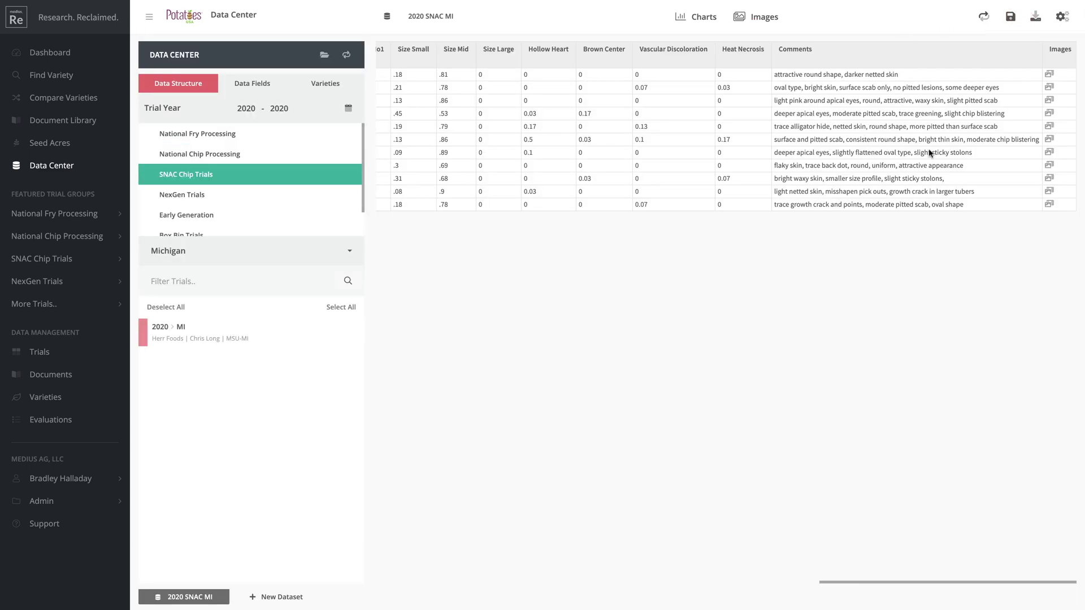
{"action": "scroll", "coordinate": [848, 151], "scroll_direction": "left", "scroll_amount": 10}
{"action": "scroll", "coordinate": [847, 151], "scroll_direction": "left", "scroll_amount": 10}
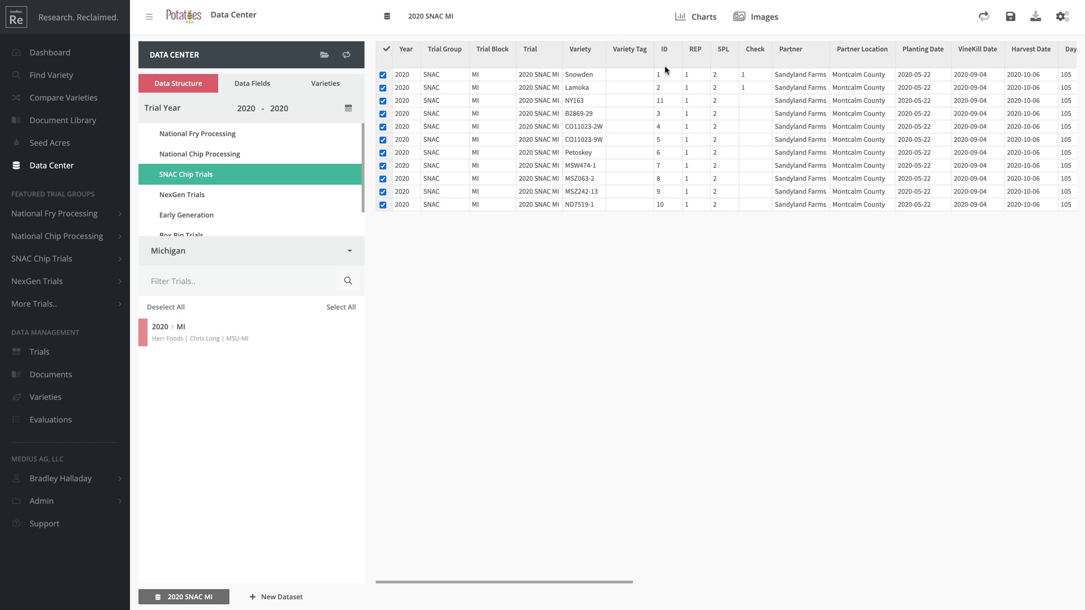
Create a bar chart of the dataset with Trial as the series, Variety on the x-axis and Yield Total on the y-axis
{"action": "left_click", "coordinate": [693, 26]}
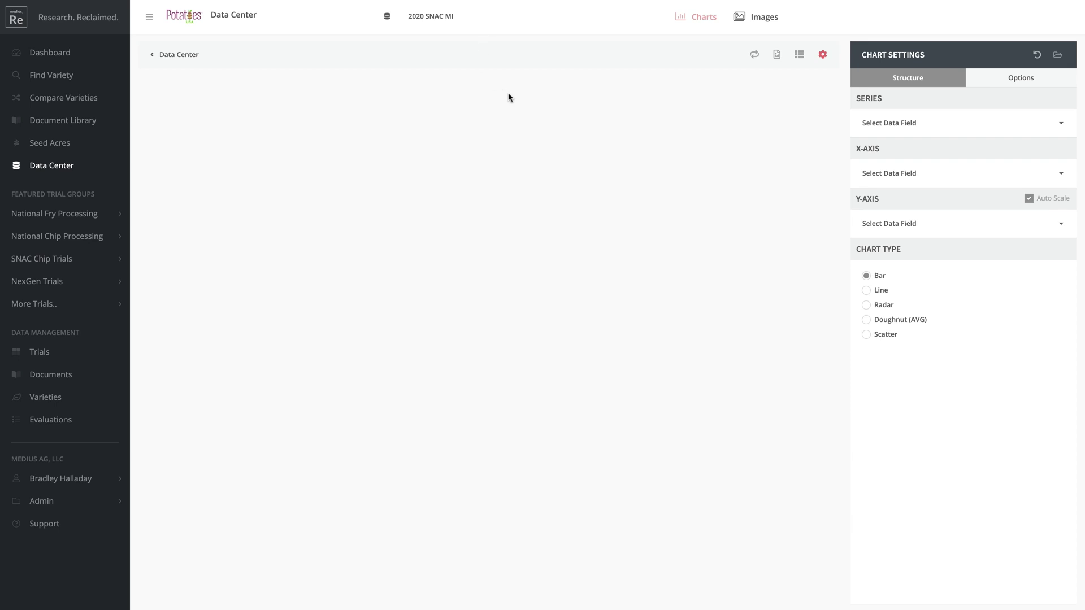
{"action": "left_click", "coordinate": [916, 125]}
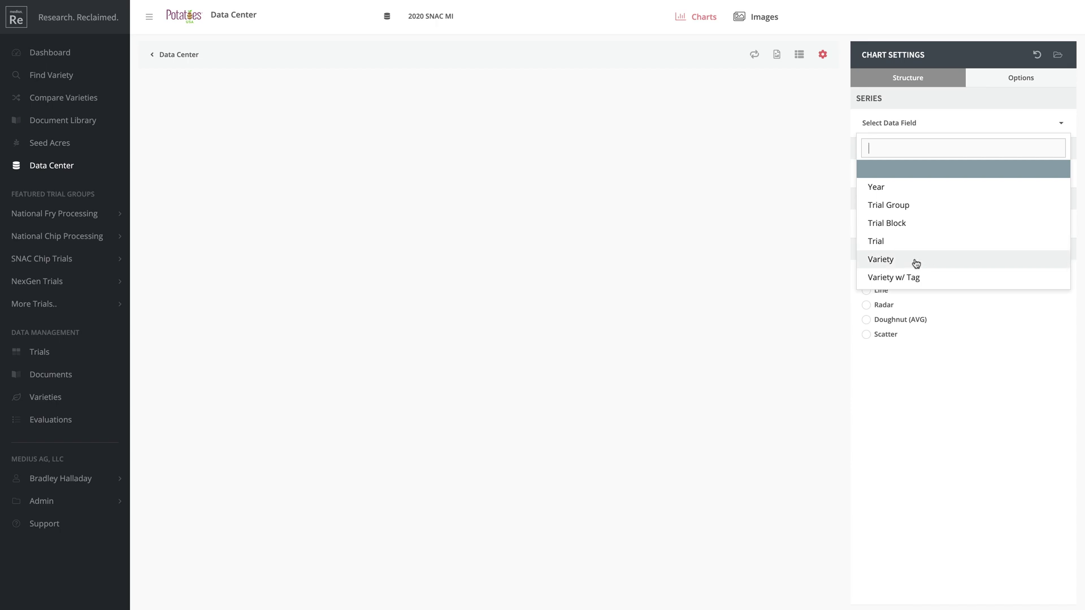
{"action": "left_click", "coordinate": [911, 242]}
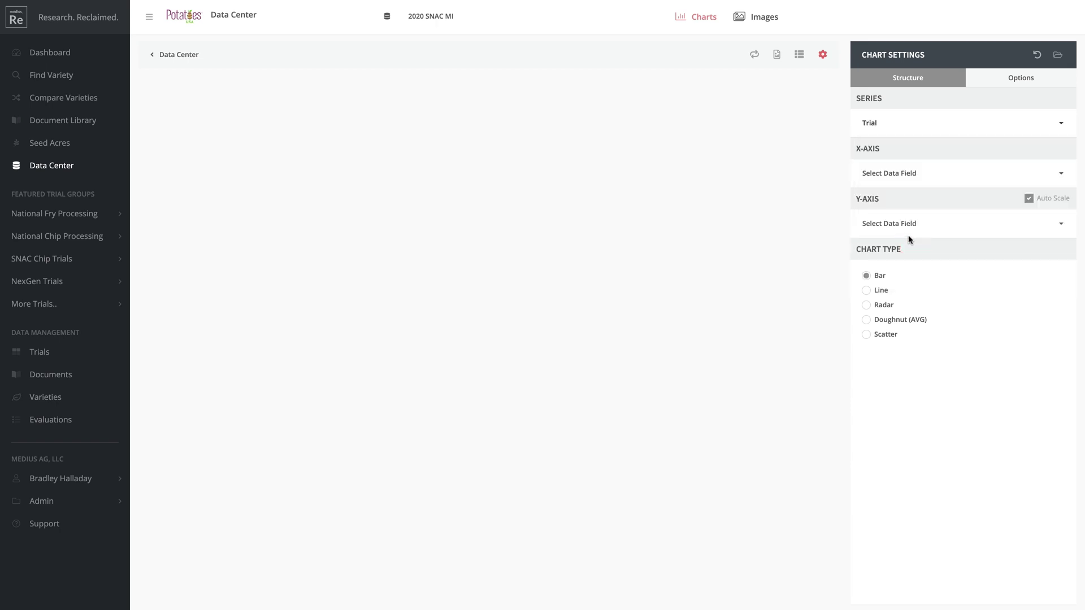
{"action": "left_click", "coordinate": [904, 172]}
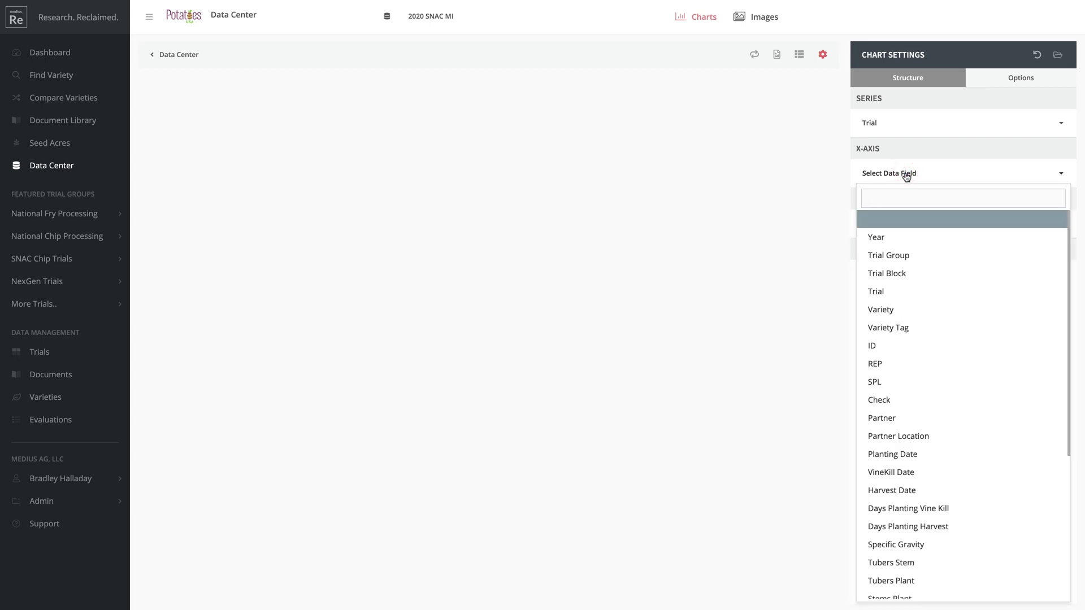
{"action": "left_click", "coordinate": [907, 315]}
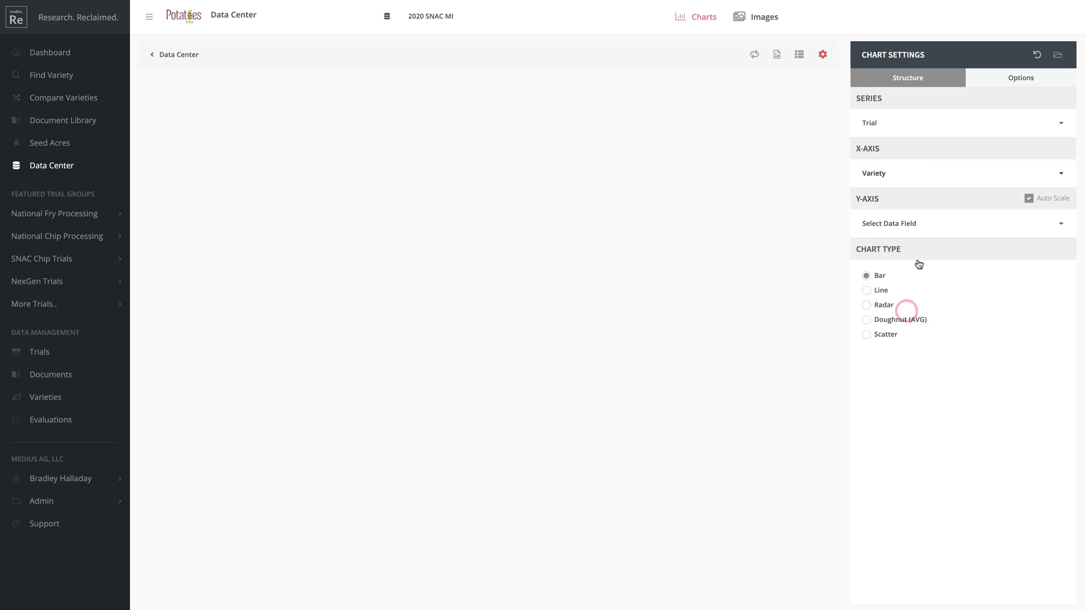
{"action": "left_click", "coordinate": [908, 225]}
{"action": "scroll", "coordinate": [921, 395], "scroll_direction": "down", "scroll_amount": 5}
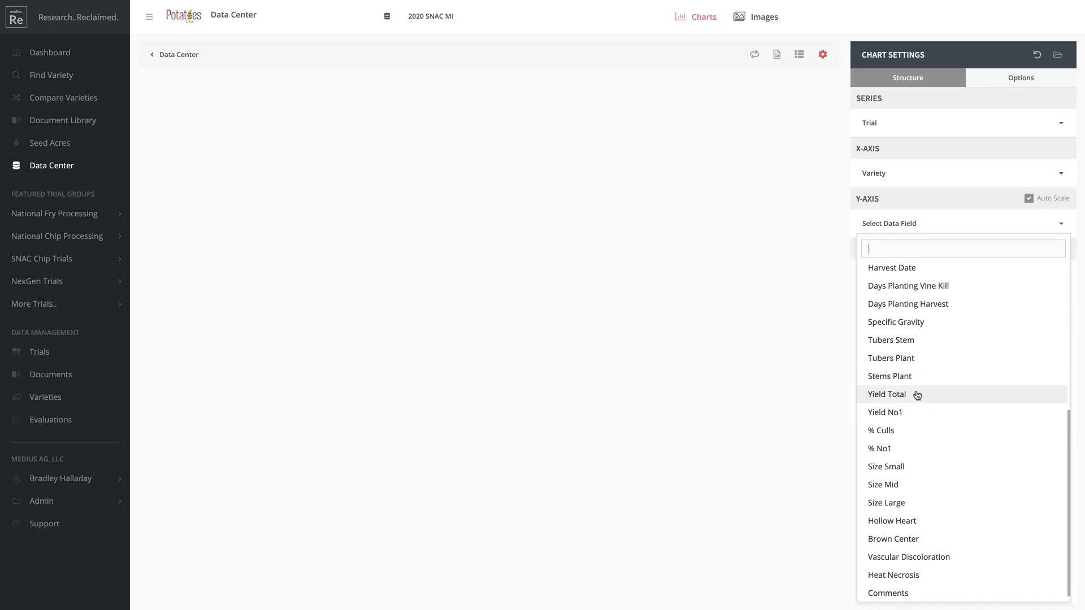
{"action": "left_click", "coordinate": [913, 397]}
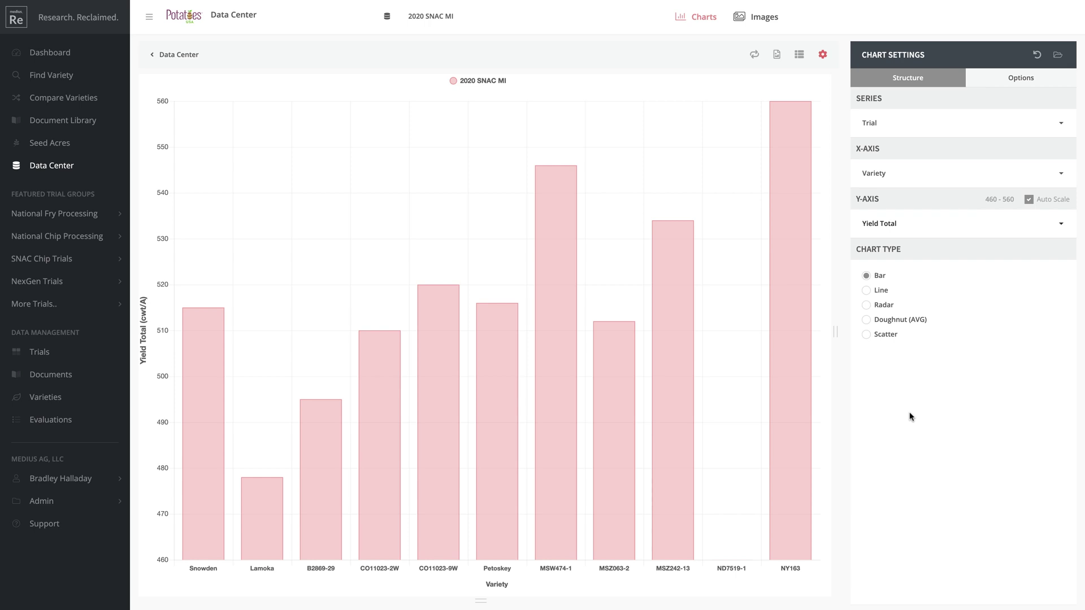
Preview the Yield Total chart as a line chart and switch it back to the Bar type
{"action": "left_click", "coordinate": [883, 292]}
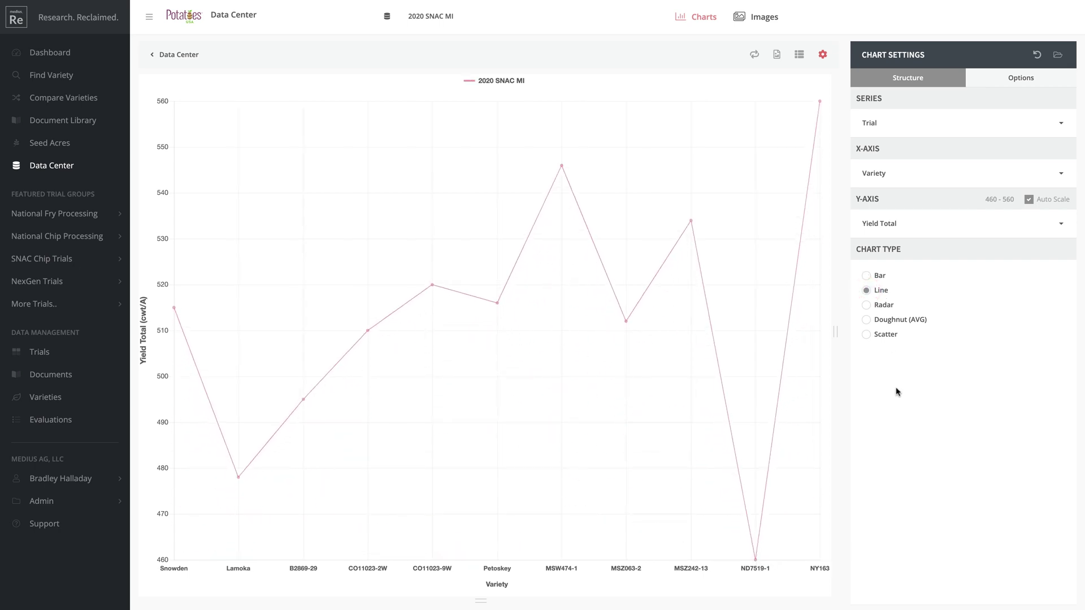
{"action": "left_click", "coordinate": [868, 277]}
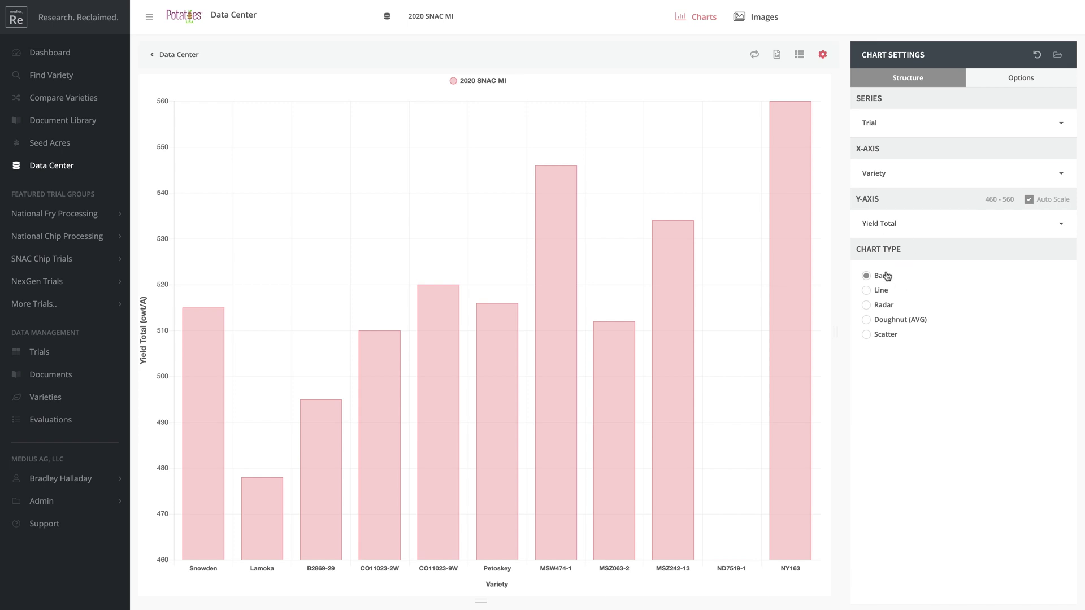
Show the chart title and set it to "This is my fancy chart"
{"action": "left_click", "coordinate": [1023, 82]}
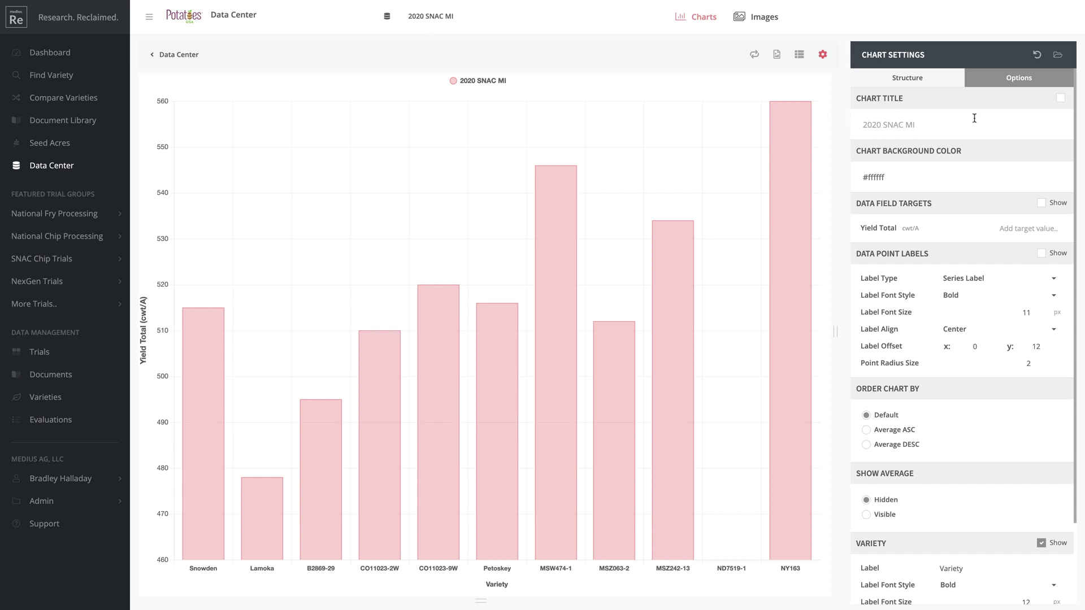
{"action": "left_click", "coordinate": [1060, 99]}
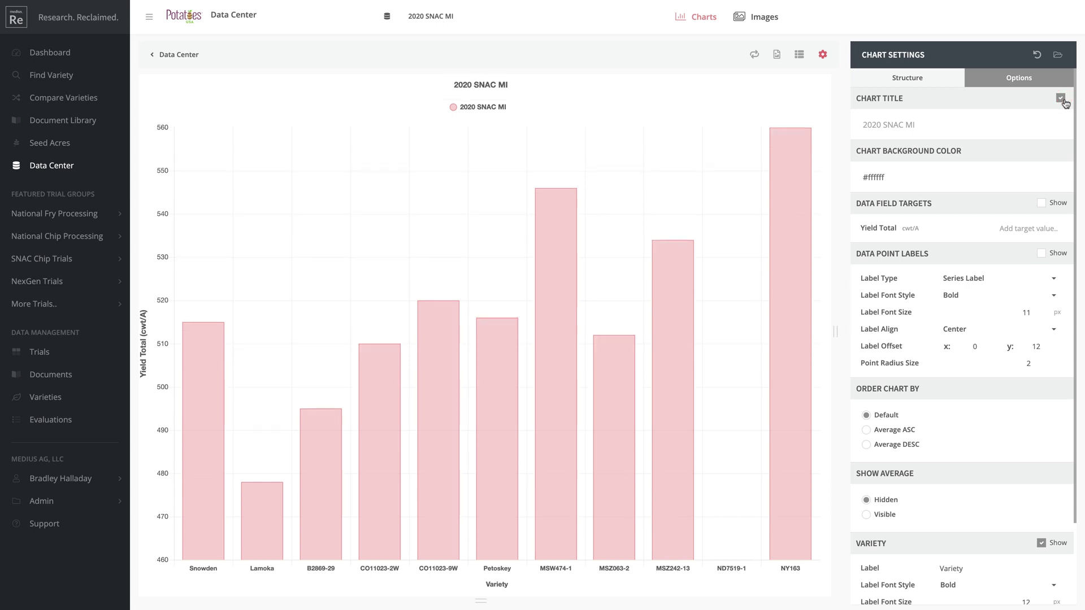
{"action": "left_click", "coordinate": [943, 125]}
{"action": "type", "text": "This is m"}
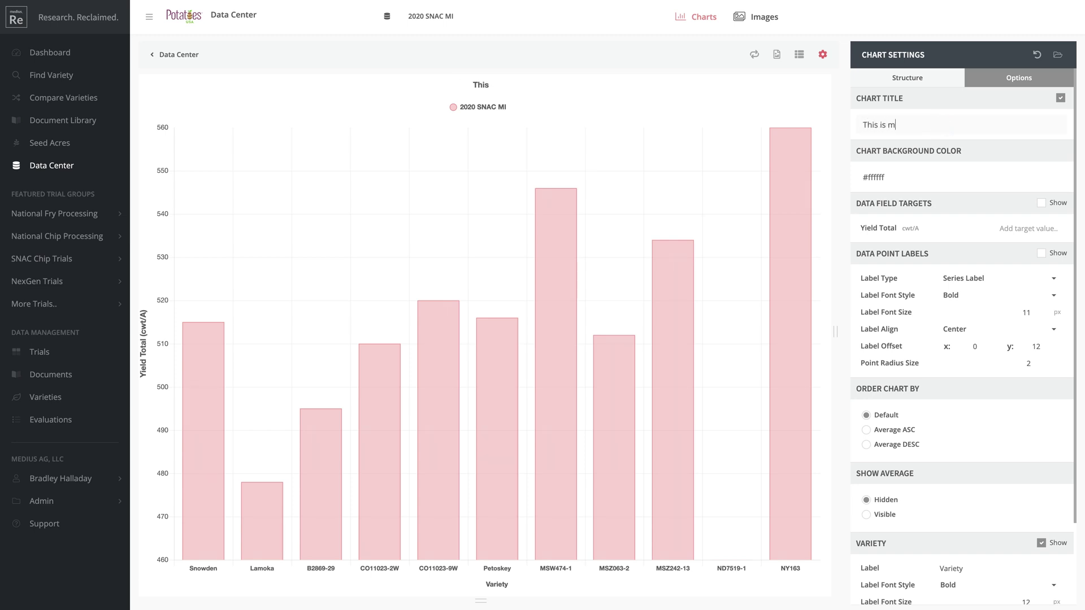
{"action": "type", "text": "y fancy chart"}
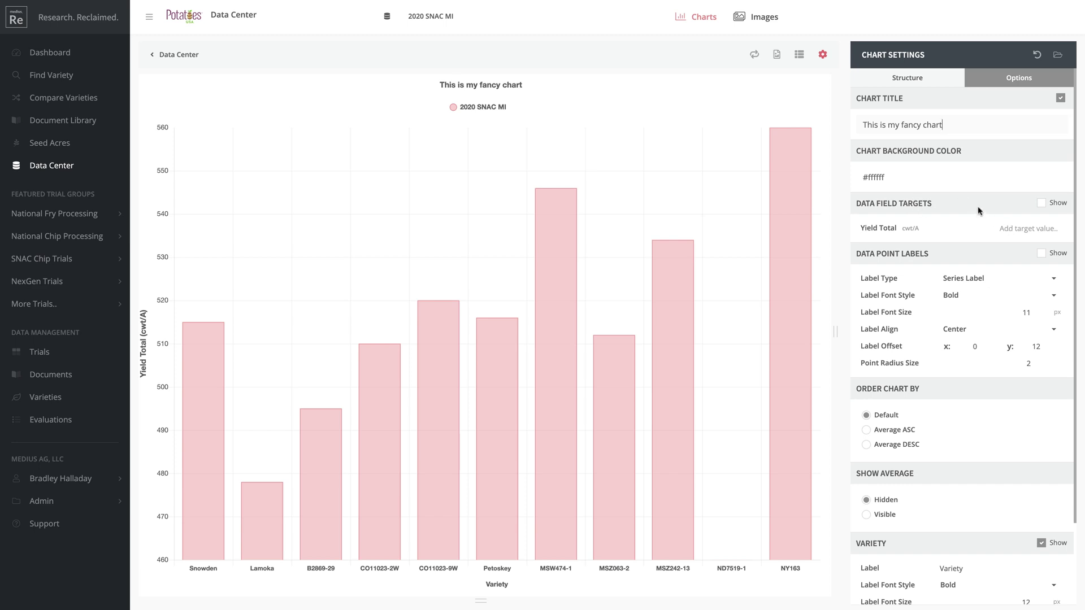
Show the data field targets on the chart and set the Yield Total target to 500 cwt/A
{"action": "left_click", "coordinate": [1040, 203]}
{"action": "left_click", "coordinate": [1034, 229]}
{"action": "type", "text": "500"}
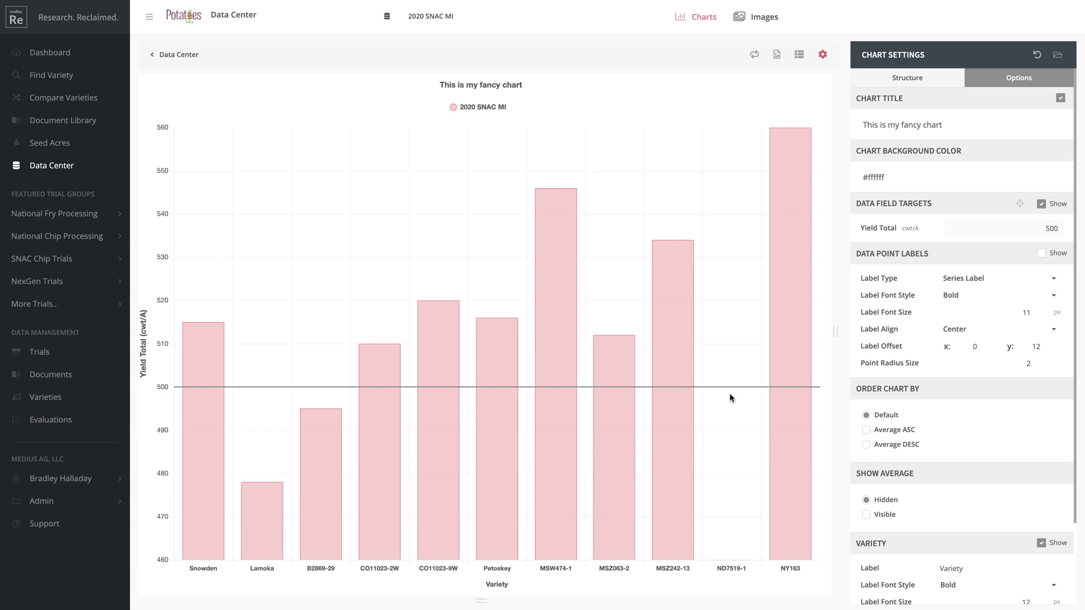
{"action": "scroll", "coordinate": [958, 434], "scroll_direction": "down", "scroll_amount": 1}
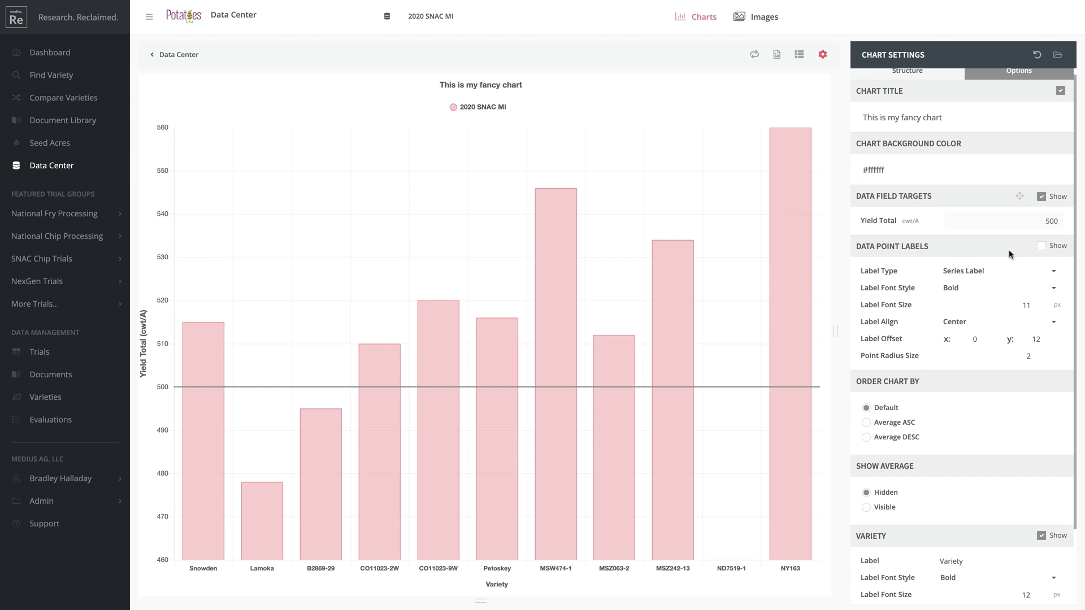
Show the data point labels on the chart and set their label type to Point Values
{"action": "left_click", "coordinate": [1043, 247]}
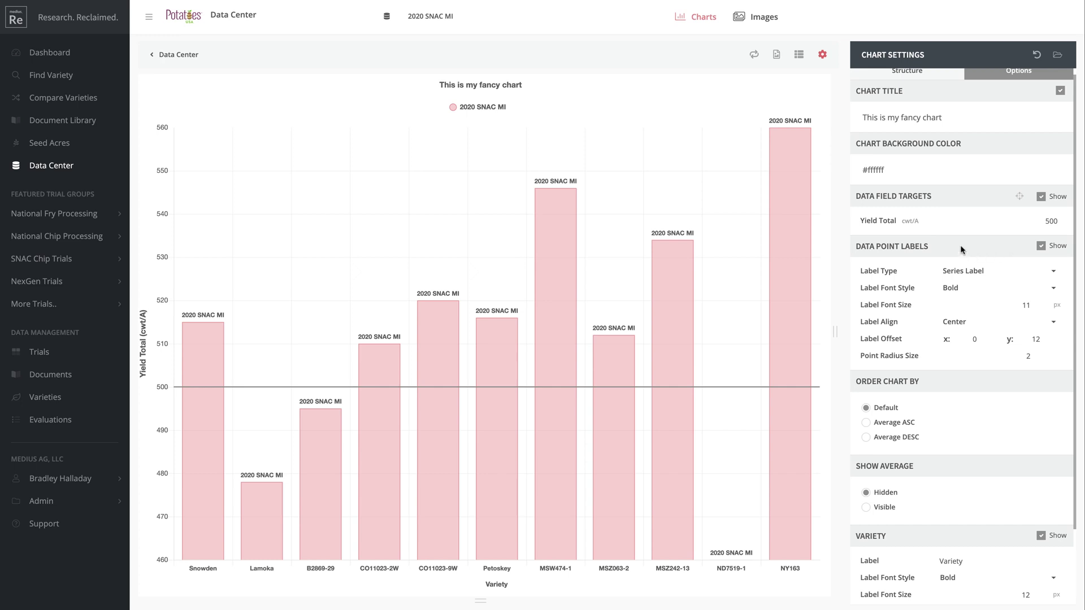
{"action": "left_click", "coordinate": [976, 273]}
{"action": "left_click", "coordinate": [993, 296]}
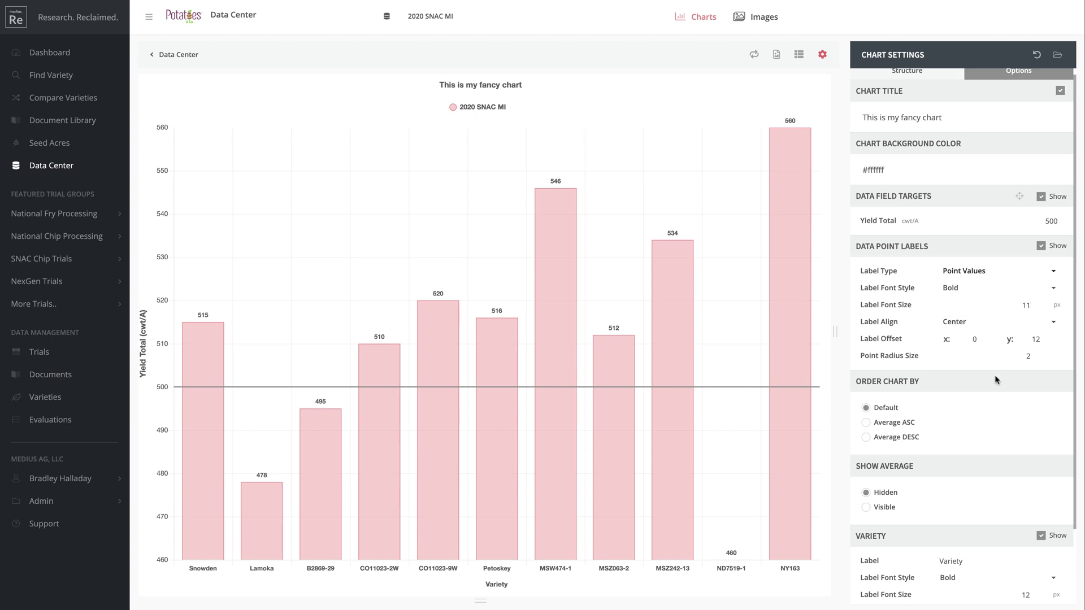
Preview the chart ordered by Average ASC and Average DESC, and return the order to Default
{"action": "scroll", "coordinate": [988, 387], "scroll_direction": "down", "scroll_amount": 2}
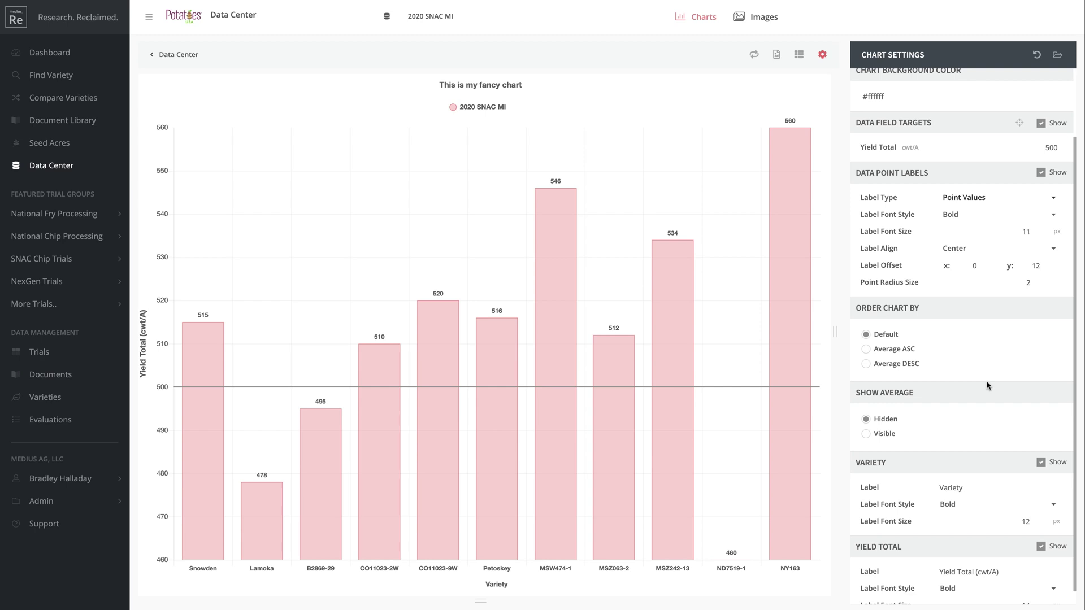
{"action": "left_click", "coordinate": [905, 350]}
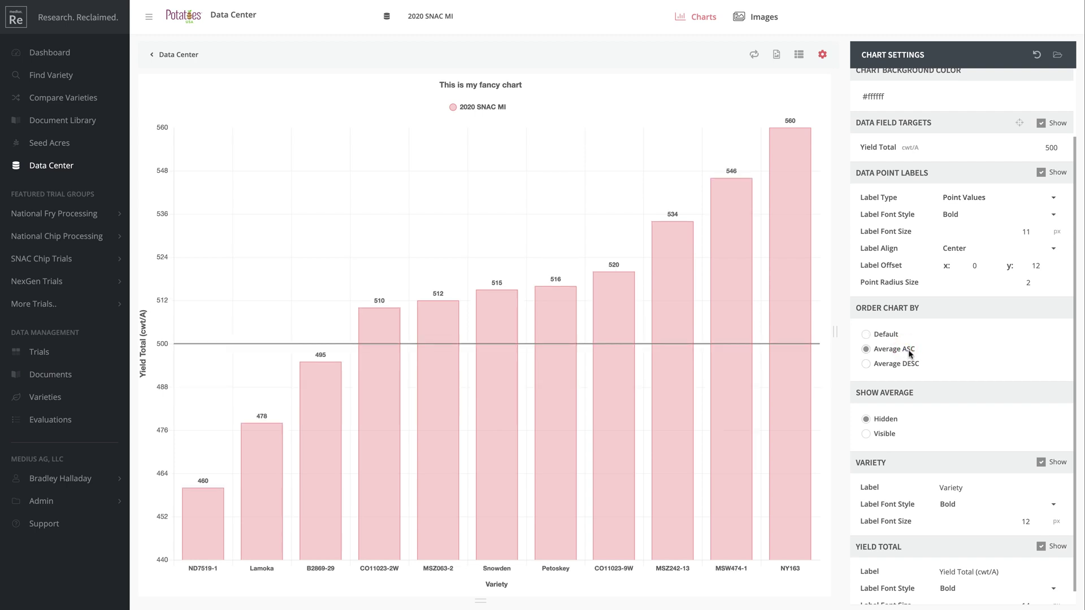
{"action": "left_click", "coordinate": [908, 364]}
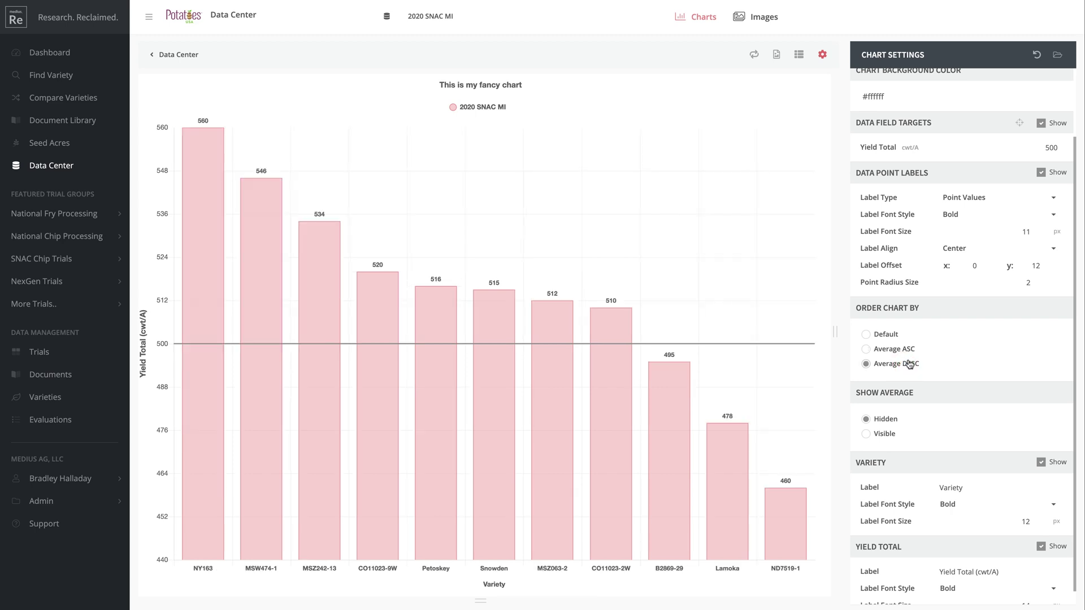
{"action": "left_click", "coordinate": [880, 336]}
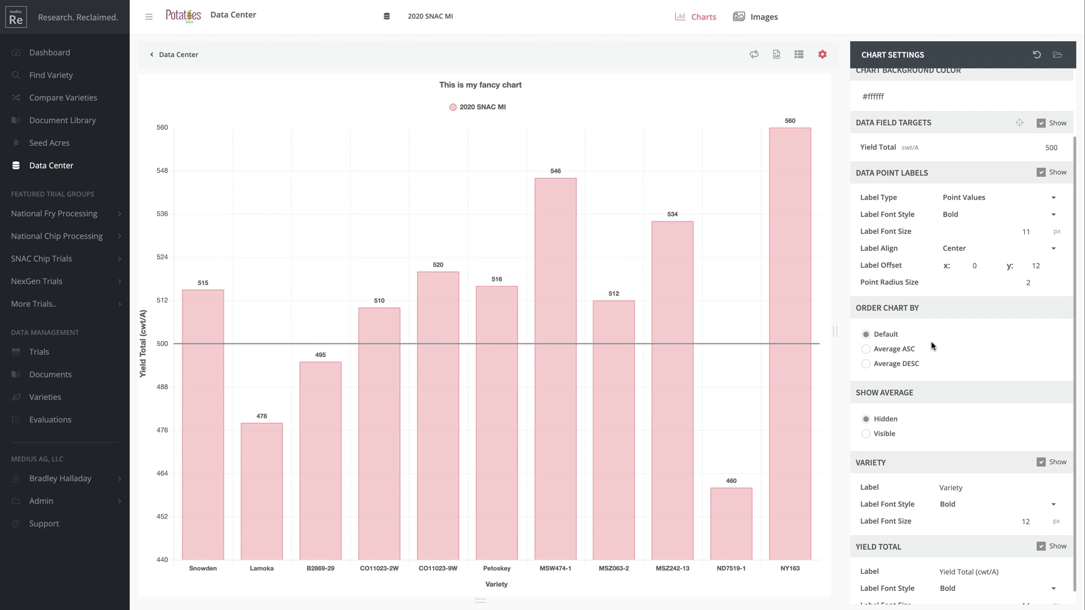
Sort the dataset table by the Variety column and return to its chart
{"action": "left_click", "coordinate": [179, 55]}
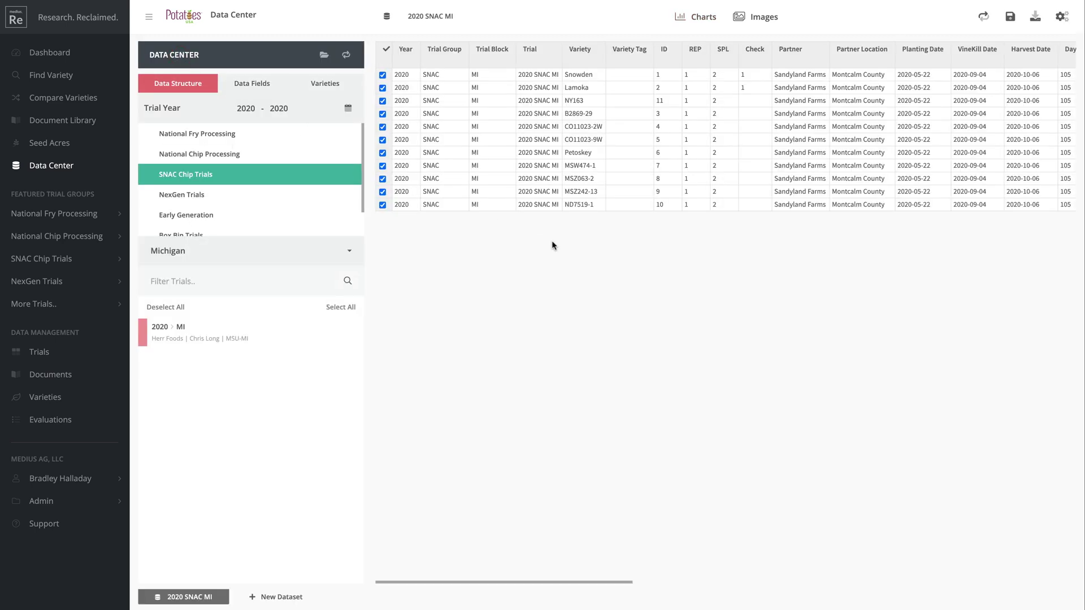
{"action": "left_click", "coordinate": [579, 50]}
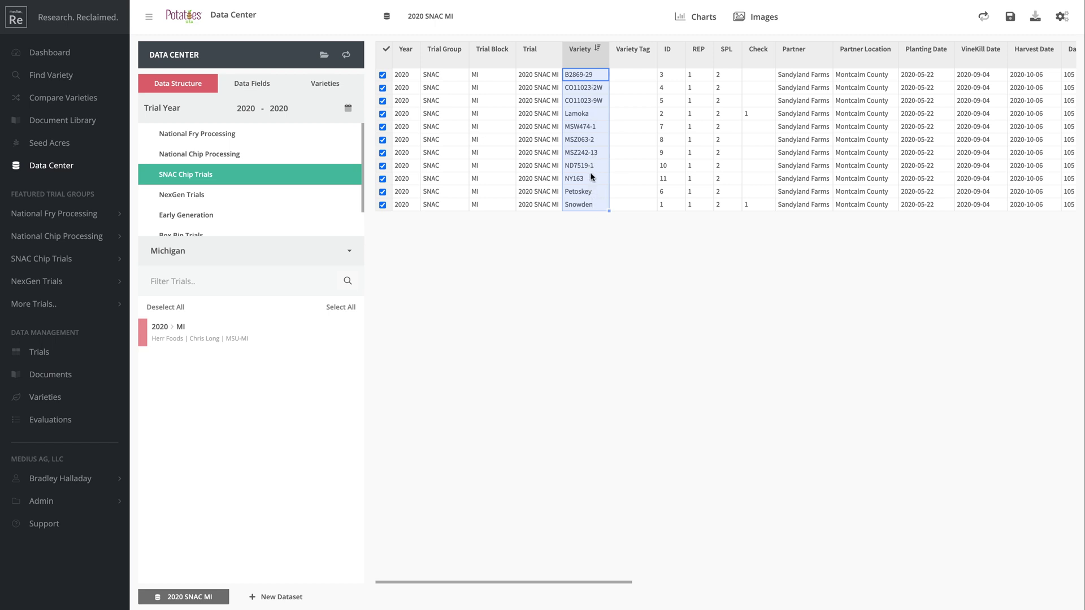
{"action": "left_click", "coordinate": [686, 23]}
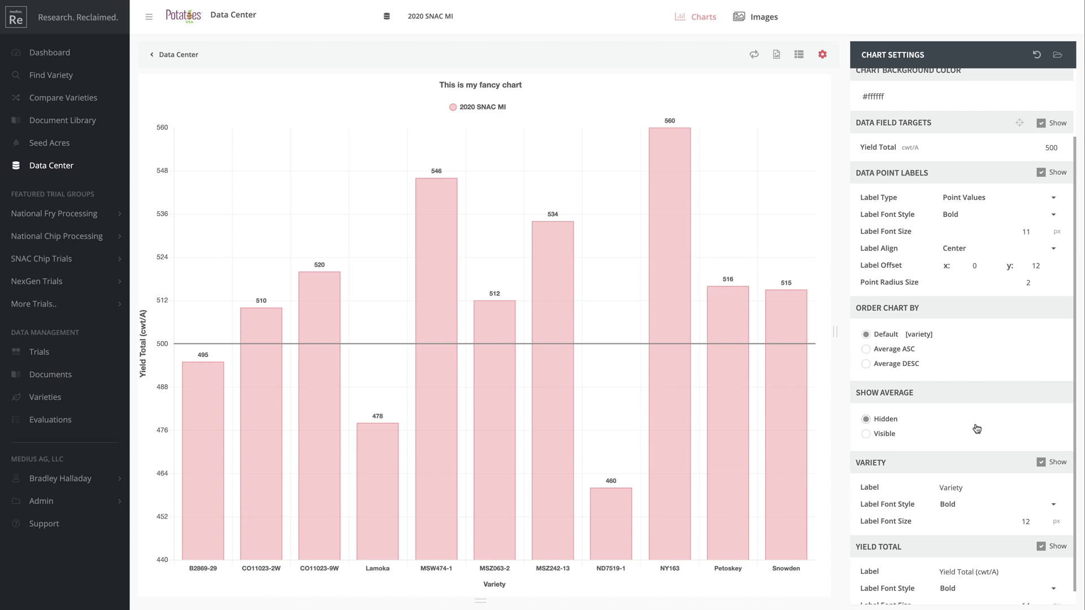
Reset the chart structure and choose Variety as the new series
{"action": "scroll", "coordinate": [976, 424], "scroll_direction": "down", "scroll_amount": 1}
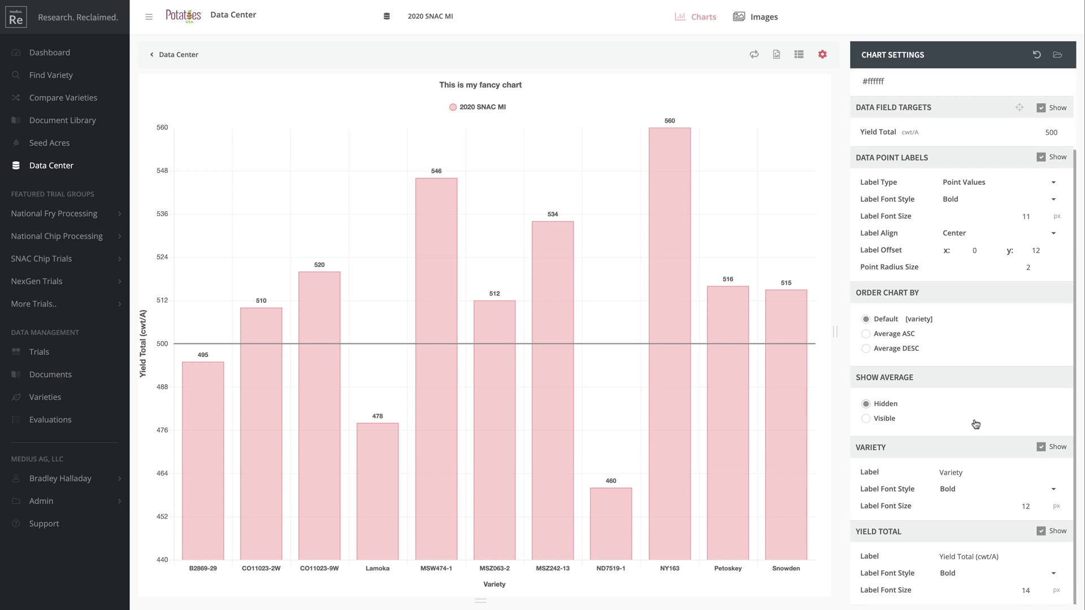
{"action": "scroll", "coordinate": [976, 424], "scroll_direction": "up", "scroll_amount": 5}
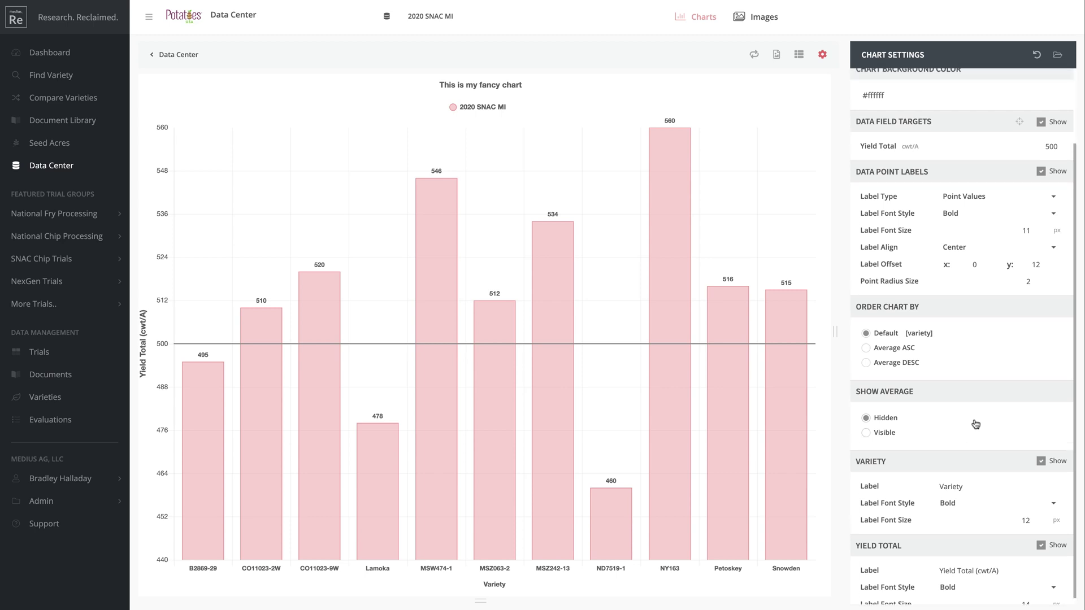
{"action": "left_click", "coordinate": [1037, 56]}
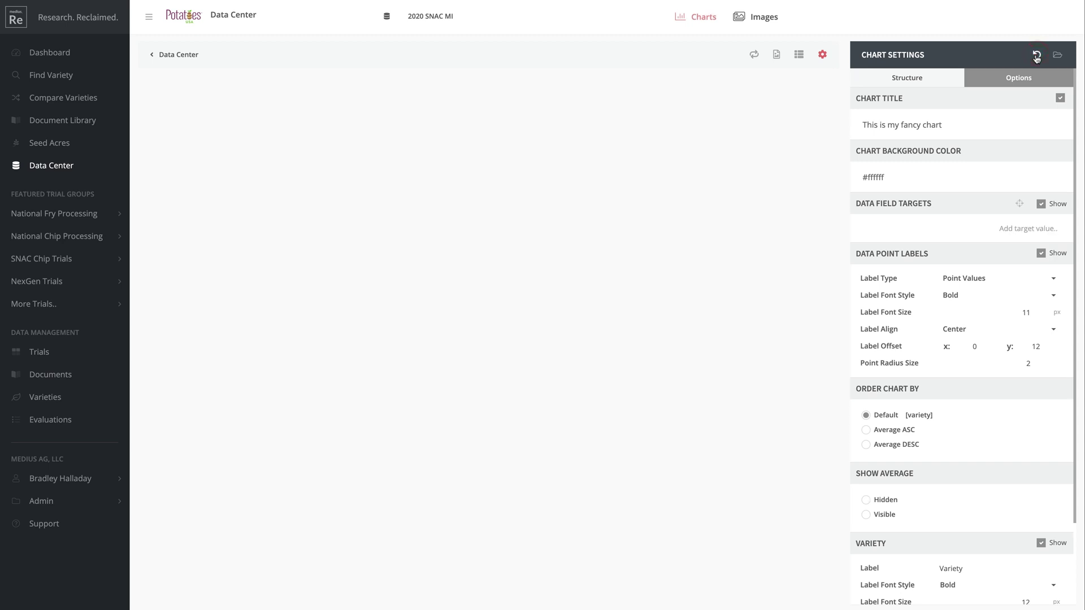
{"action": "left_click", "coordinate": [932, 80]}
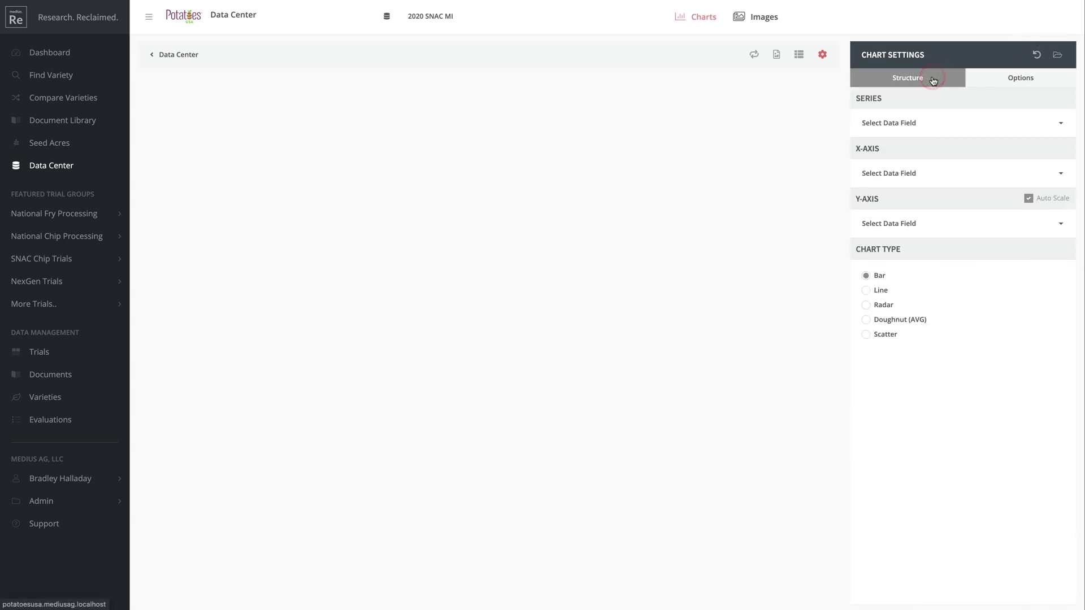
{"action": "left_click", "coordinate": [931, 123]}
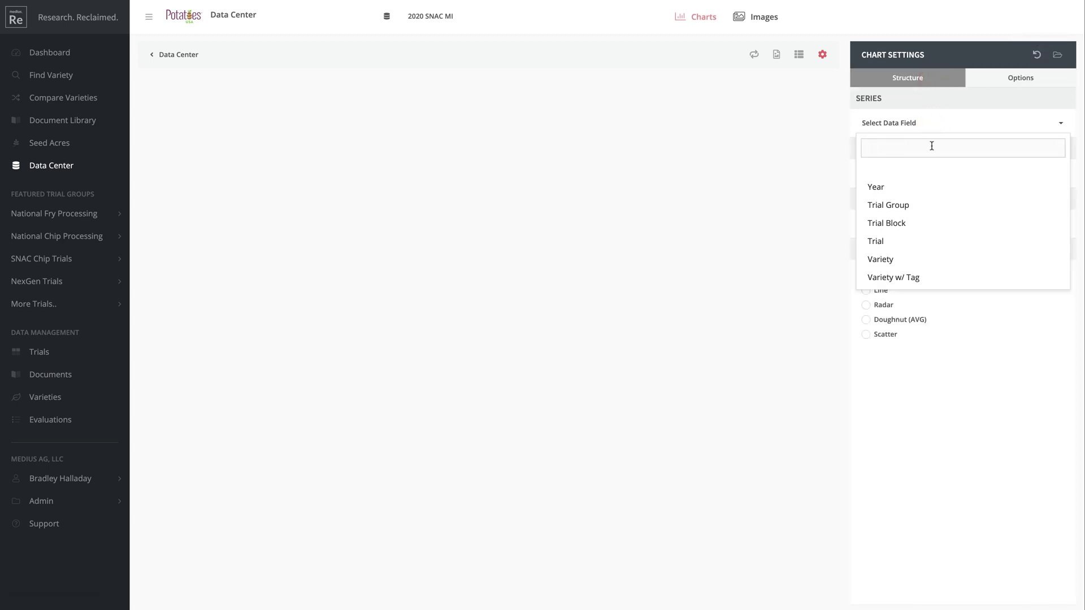
{"action": "left_click", "coordinate": [910, 258]}
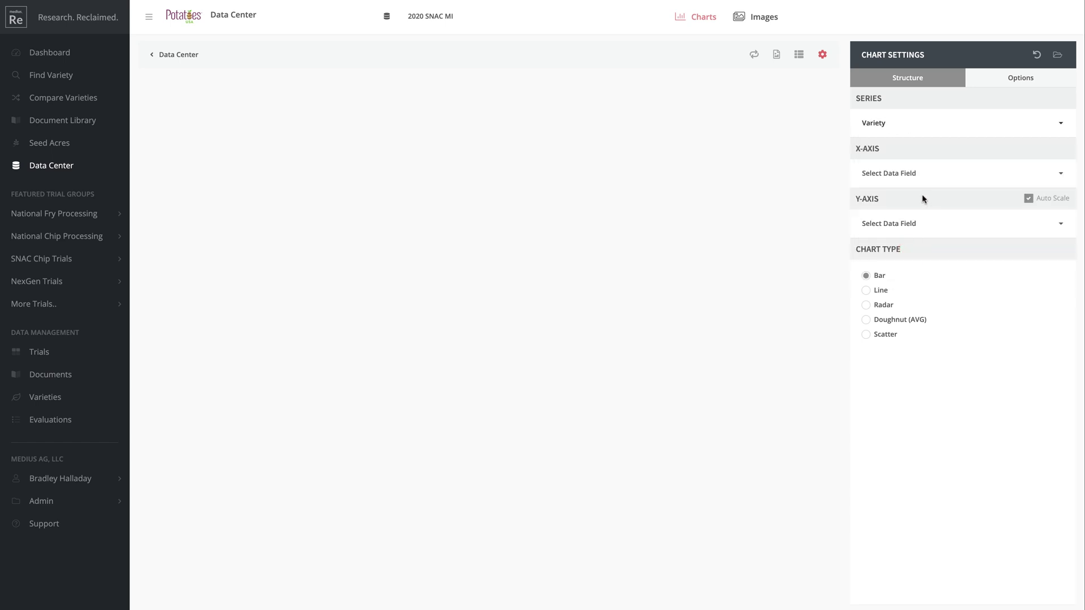
Plot Specific Gravity on the x-axis against Yield Total on the y-axis as a Scatter chart
{"action": "left_click", "coordinate": [922, 179]}
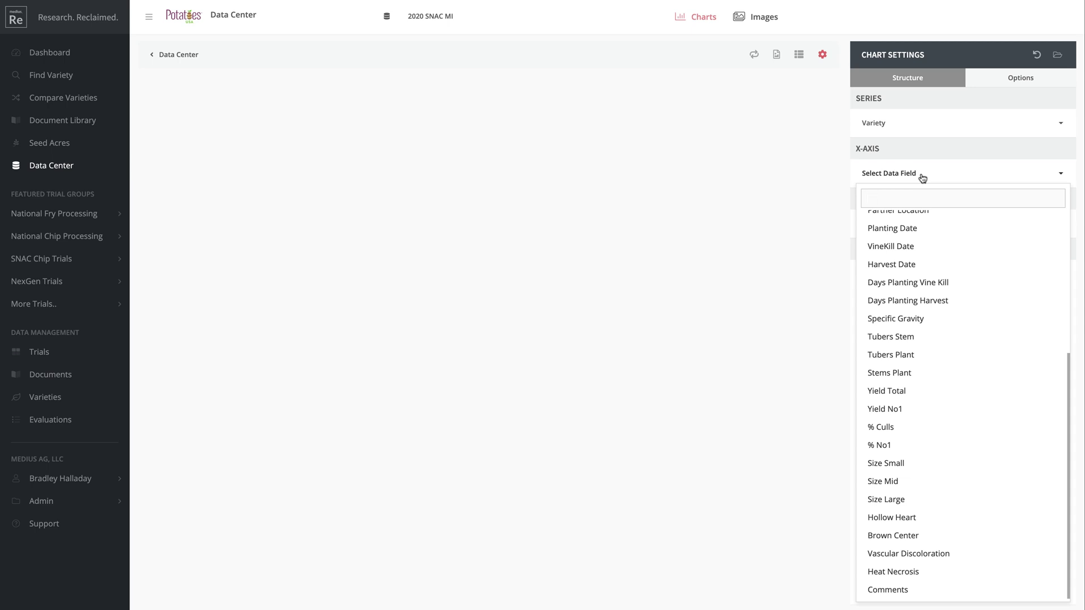
{"action": "left_click", "coordinate": [935, 320]}
{"action": "left_click", "coordinate": [924, 226]}
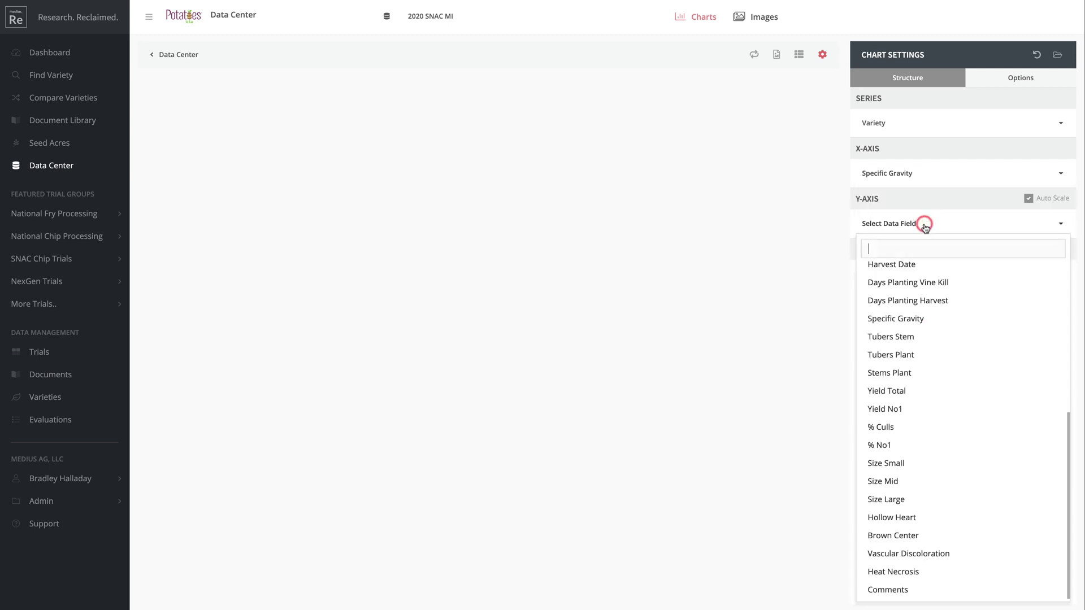
{"action": "left_click", "coordinate": [900, 390]}
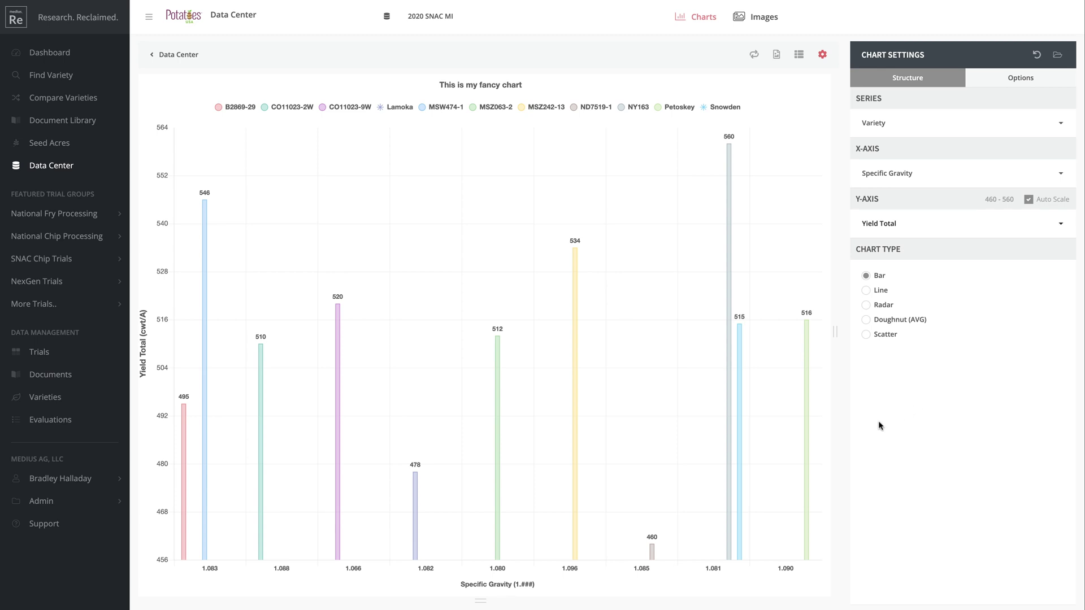
{"action": "left_click", "coordinate": [879, 337]}
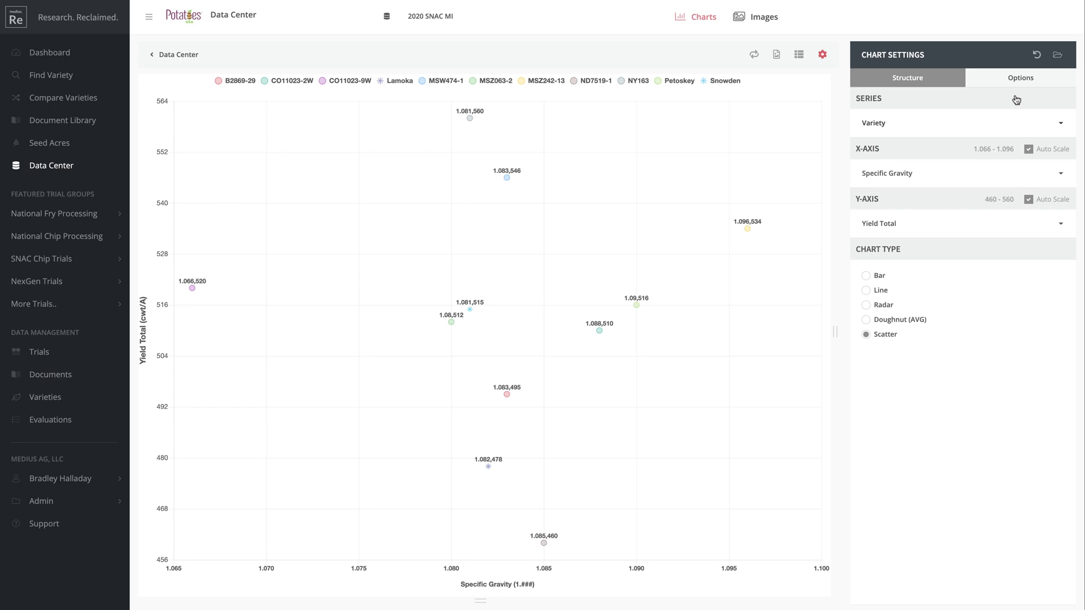
Set the Specific Gravity target to 1.080 and the Yield Total target to 500, and center the chart on the targets
{"action": "left_click", "coordinate": [1020, 85]}
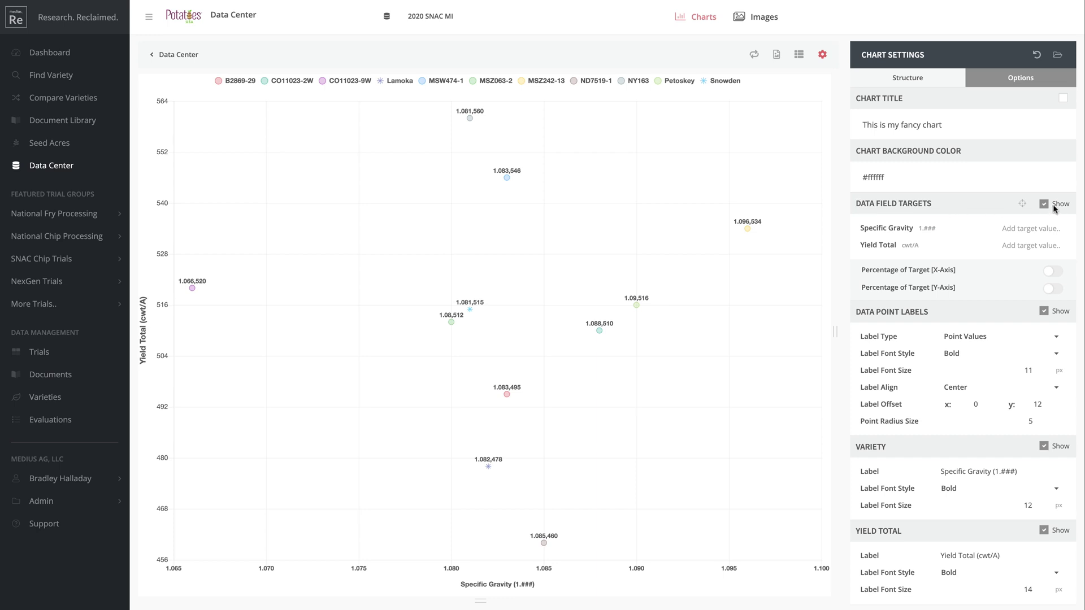
{"action": "left_click", "coordinate": [1032, 230]}
{"action": "type", "text": "1.080"}
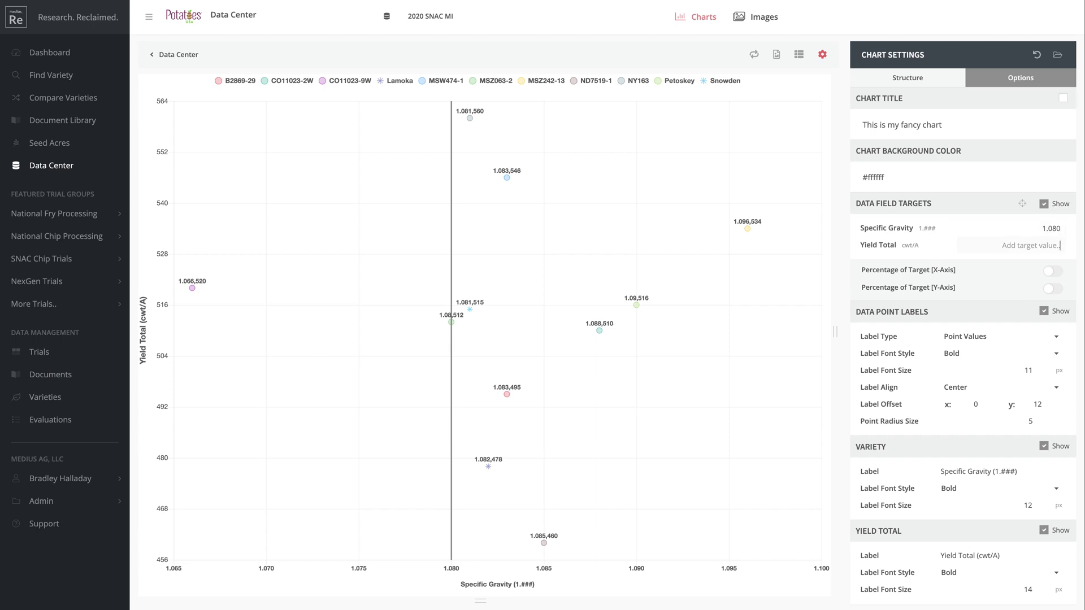
{"action": "type", "text": "500"}
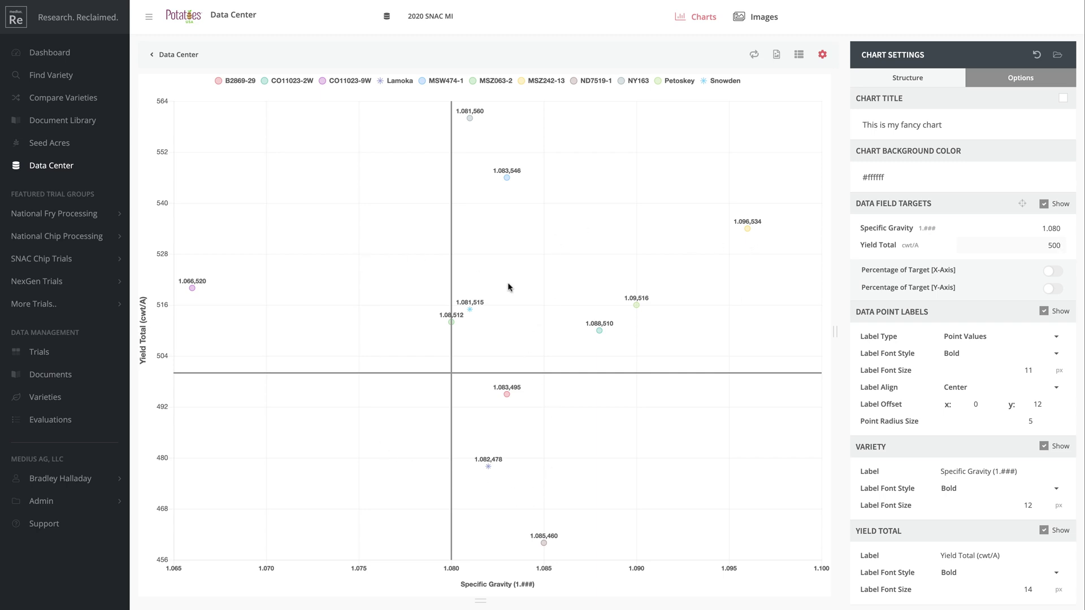
{"action": "left_click", "coordinate": [1023, 204]}
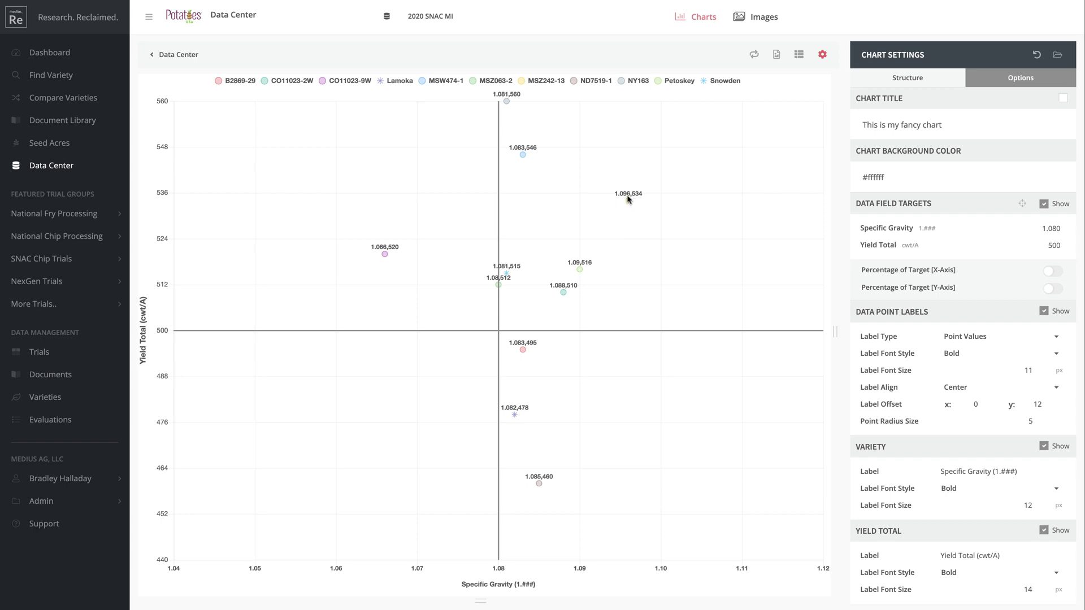
Change the data point label type to Series Label
{"action": "mouse_move", "coordinate": [628, 201]}
{"action": "left_click", "coordinate": [980, 336]}
{"action": "left_click", "coordinate": [986, 376]}
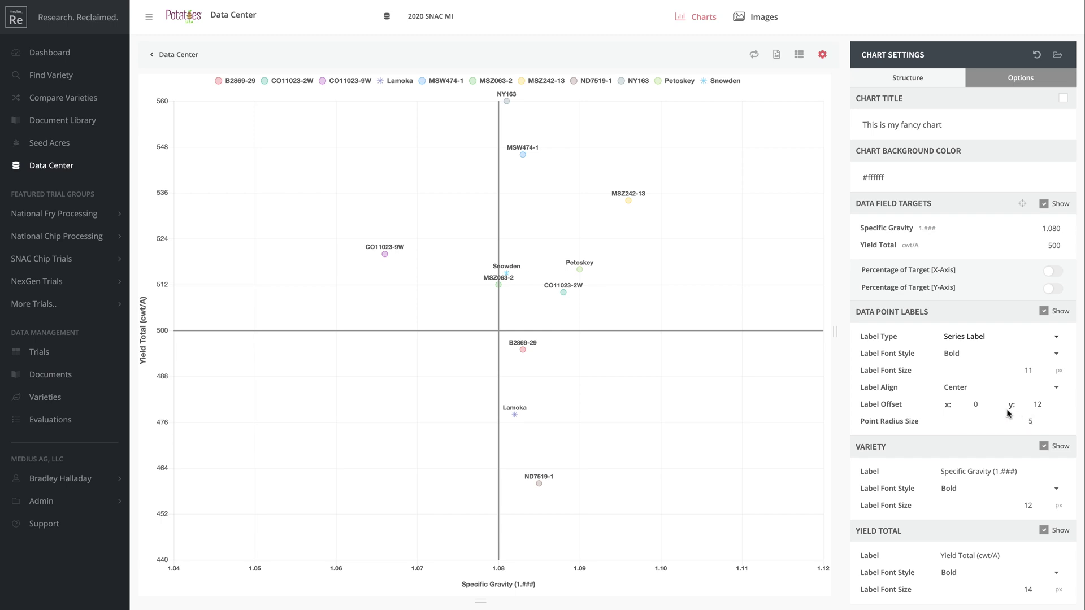
Set the data point labels' x offset to 7 and their alignment to Left
{"action": "left_click", "coordinate": [982, 402]}
{"action": "left_click", "coordinate": [981, 403]}
{"action": "left_click", "coordinate": [981, 403]}
{"action": "left_click", "coordinate": [980, 402]}
{"action": "left_click", "coordinate": [971, 389]}
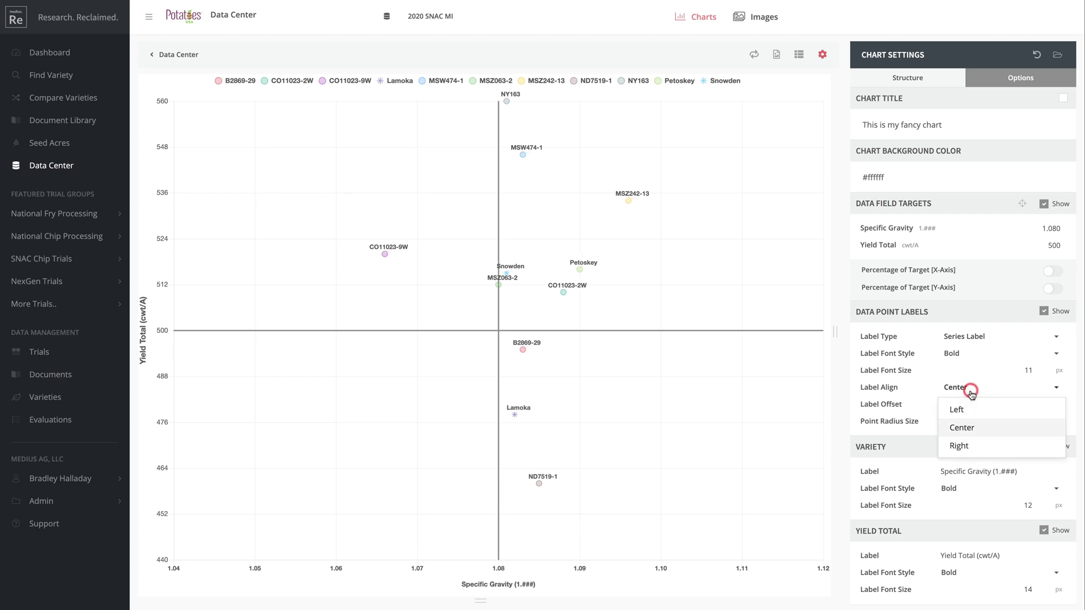
{"action": "left_click", "coordinate": [971, 408]}
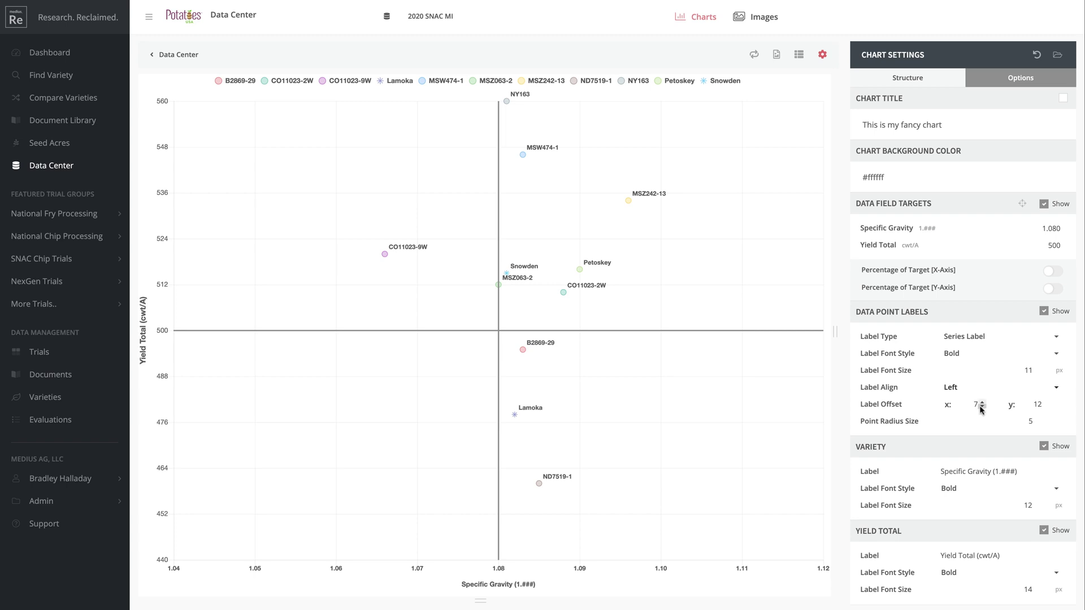
Reduce the data point labels' y offset to 0
{"action": "left_click", "coordinate": [1045, 408]}
{"action": "left_click", "coordinate": [1046, 407]}
{"action": "left_click", "coordinate": [1045, 408]}
{"action": "left_click", "coordinate": [1046, 408]}
{"action": "left_click", "coordinate": [1045, 408]}
{"action": "left_click", "coordinate": [1045, 408]}
{"action": "left_click", "coordinate": [1046, 407]}
{"action": "left_click", "coordinate": [1046, 408]}
{"action": "left_click", "coordinate": [1046, 407]}
{"action": "left_click", "coordinate": [1046, 408]}
{"action": "left_click", "coordinate": [1046, 408]}
{"action": "left_click", "coordinate": [1045, 407]}
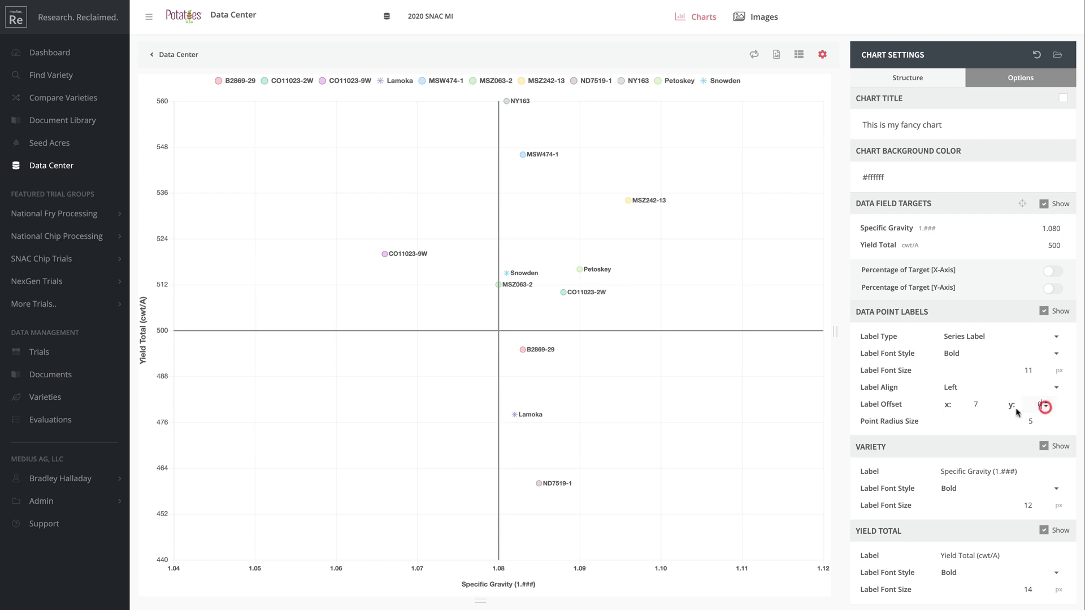
Increase the data point labels' x offset to 11
{"action": "left_click", "coordinate": [983, 402]}
{"action": "left_click", "coordinate": [983, 402]}
{"action": "left_click", "coordinate": [983, 402]}
{"action": "left_click", "coordinate": [982, 402]}
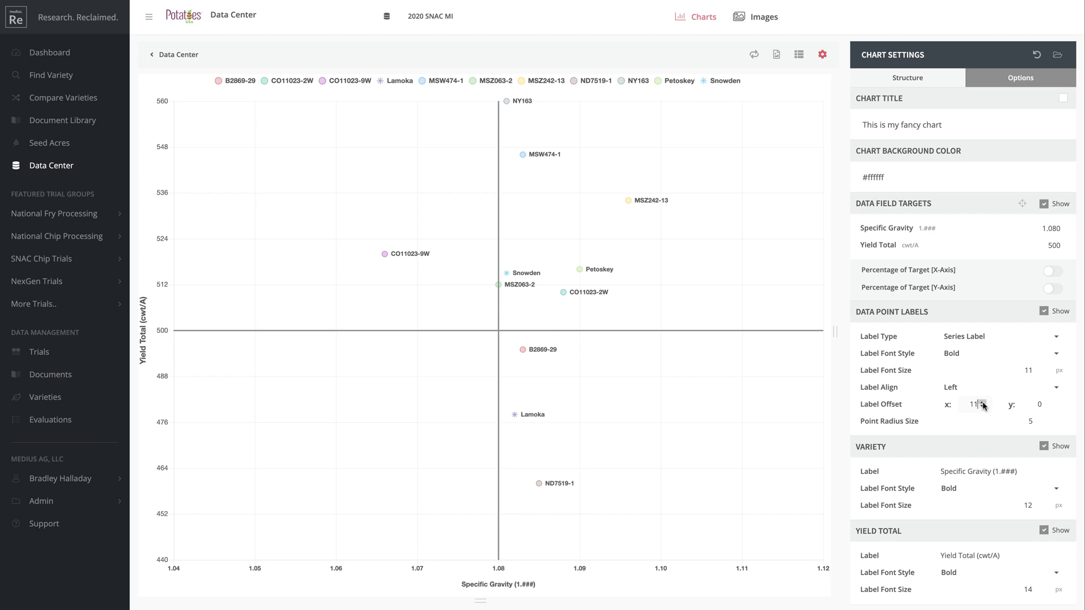
Enlarge the scatter points to a point radius size of 10
{"action": "left_click", "coordinate": [1037, 420]}
{"action": "left_click", "coordinate": [1037, 420]}
{"action": "left_click", "coordinate": [1037, 420]}
{"action": "left_click", "coordinate": [1037, 420]}
{"action": "left_click", "coordinate": [1037, 419]}
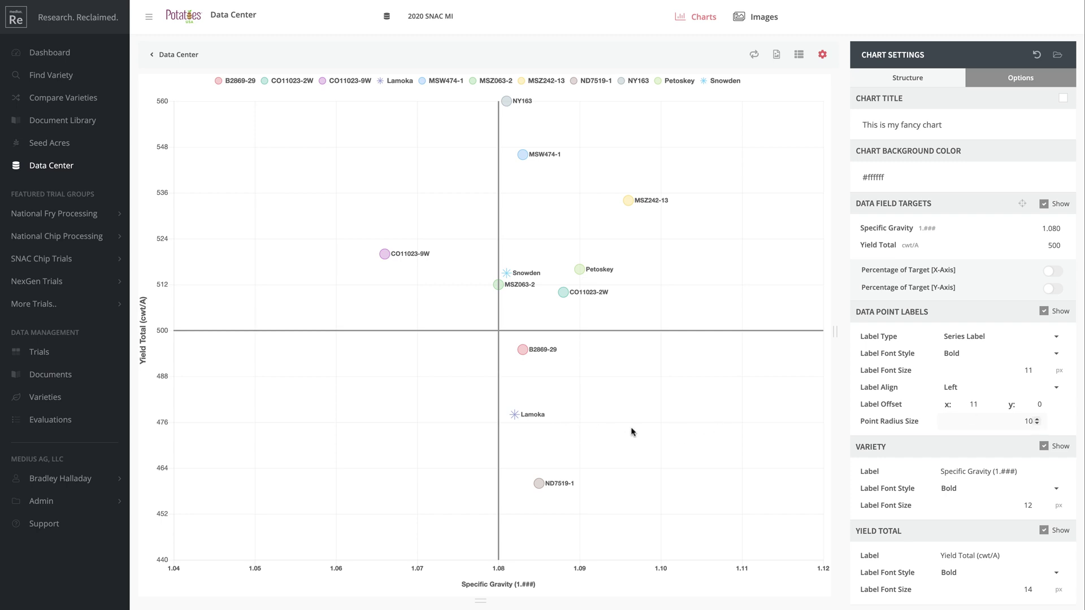
Display the chart results listing Specific Gravity and Yield Total for each variety
{"action": "mouse_move", "coordinate": [515, 420]}
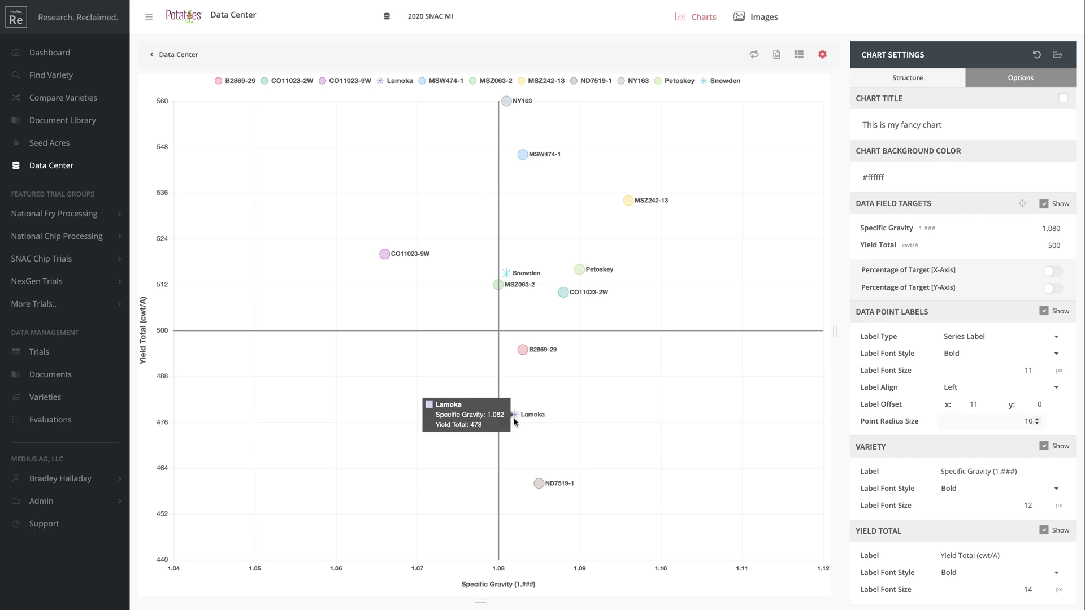
{"action": "mouse_move", "coordinate": [563, 298]}
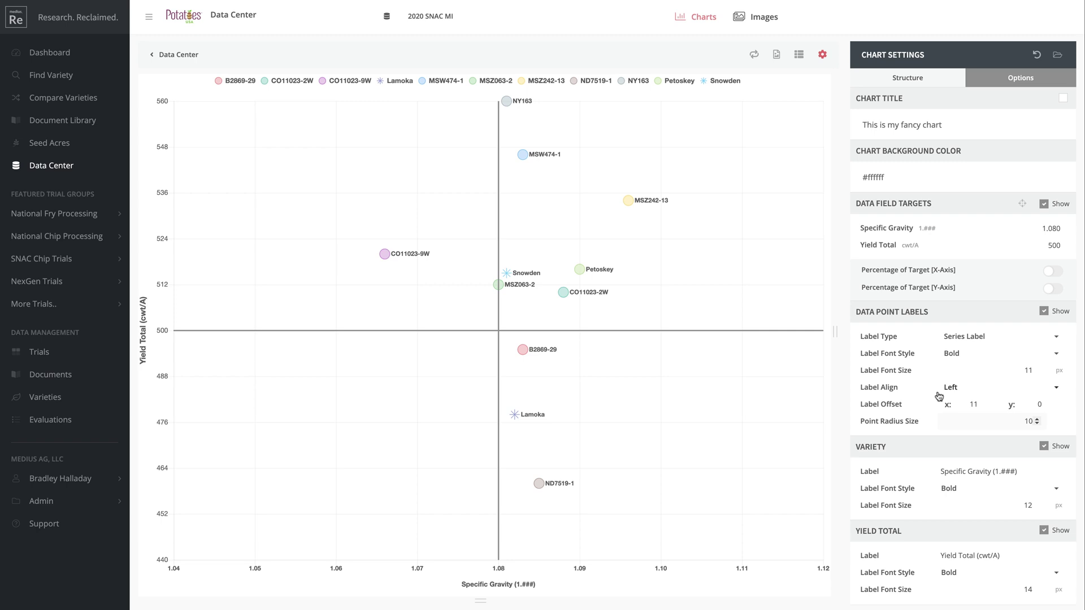
{"action": "left_click", "coordinate": [799, 55]}
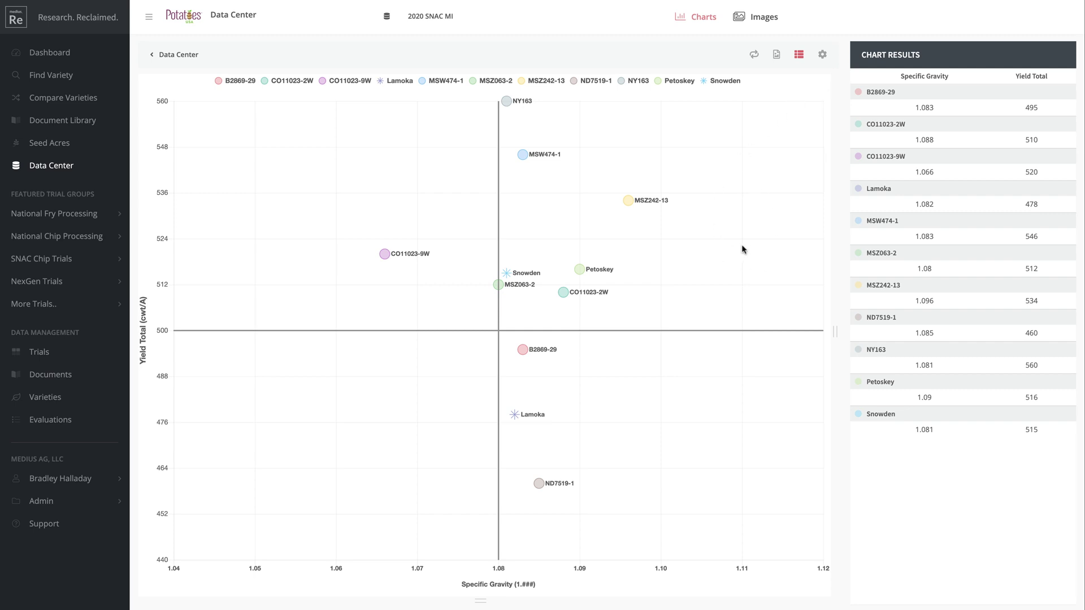
Save the scatter chart as a PNG and open the downloaded image
{"action": "left_click", "coordinate": [777, 55]}
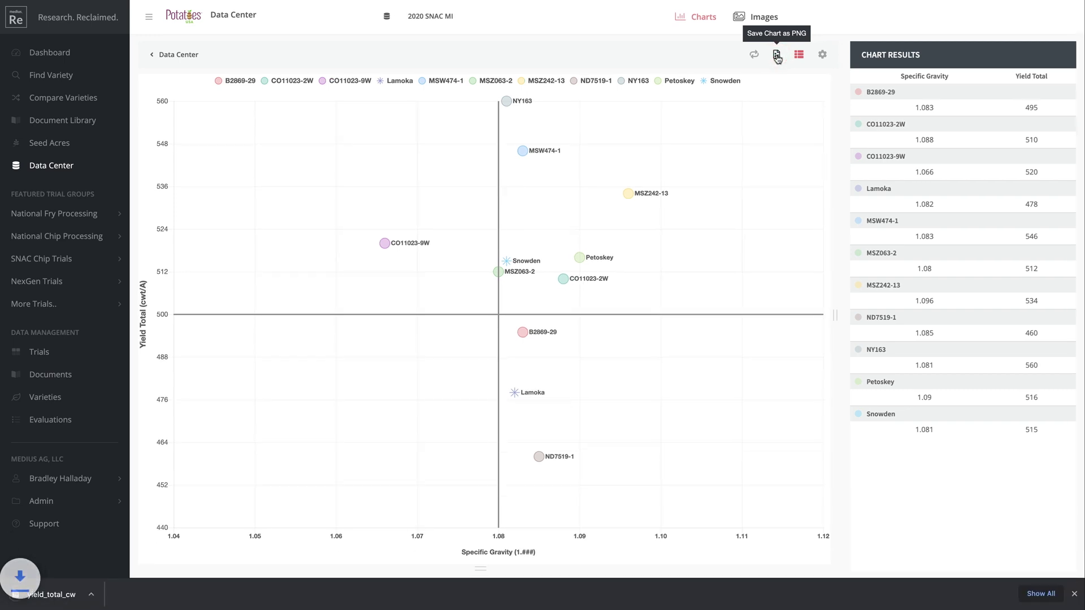
{"action": "left_click", "coordinate": [51, 595]}
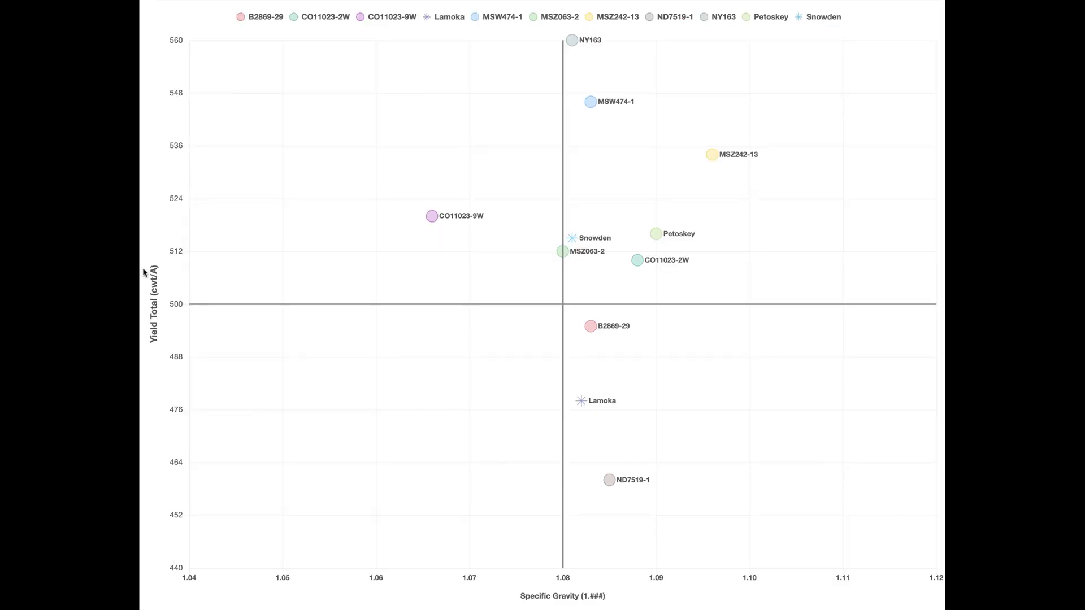